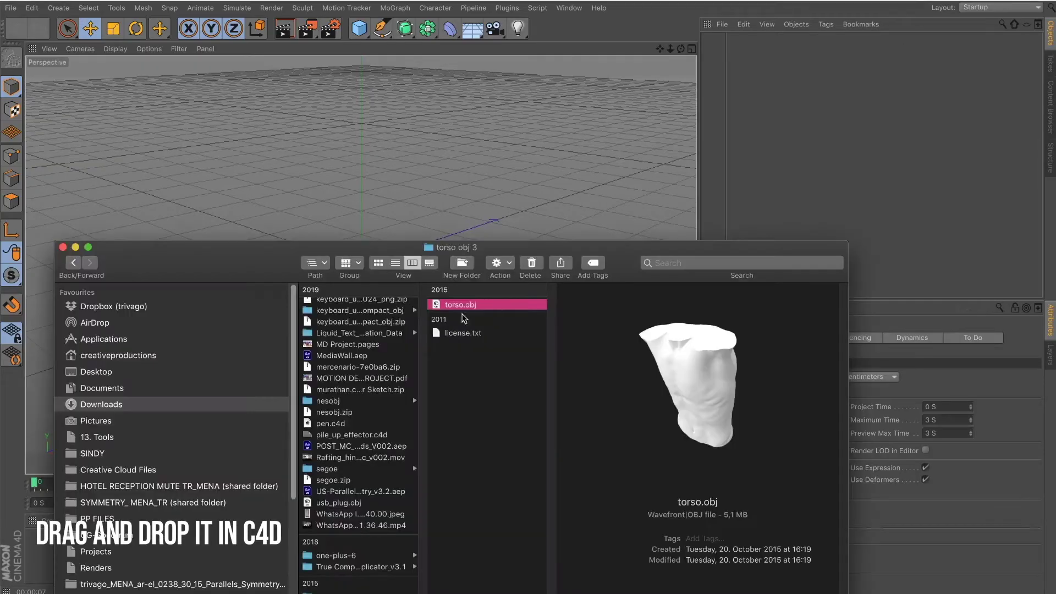
Import torso.obj into the scene with the default OBJ import settings and view the torso from the front
drag(435, 202, 434, 185)
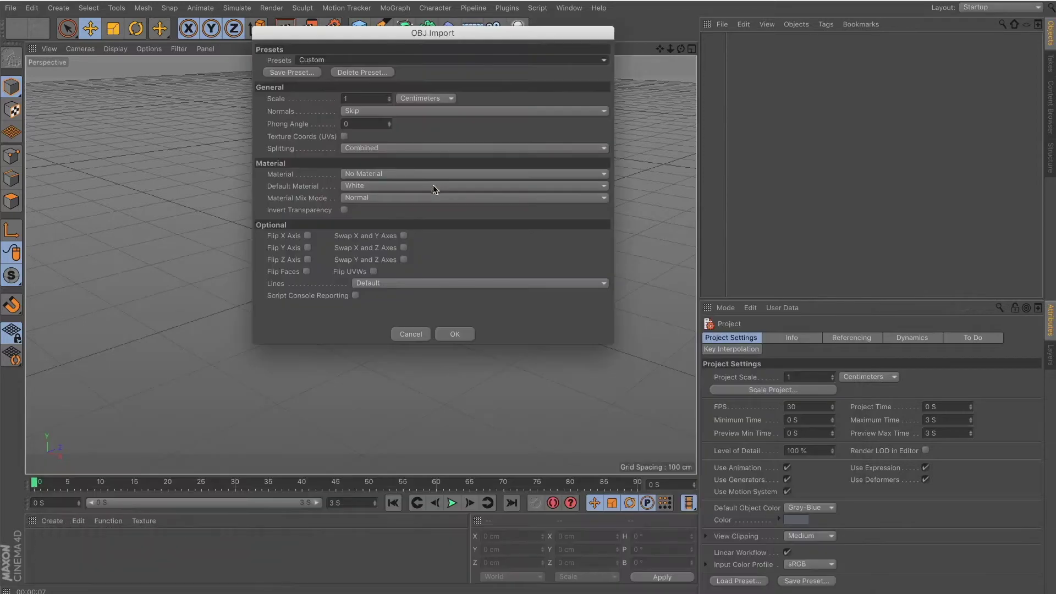
click(455, 334)
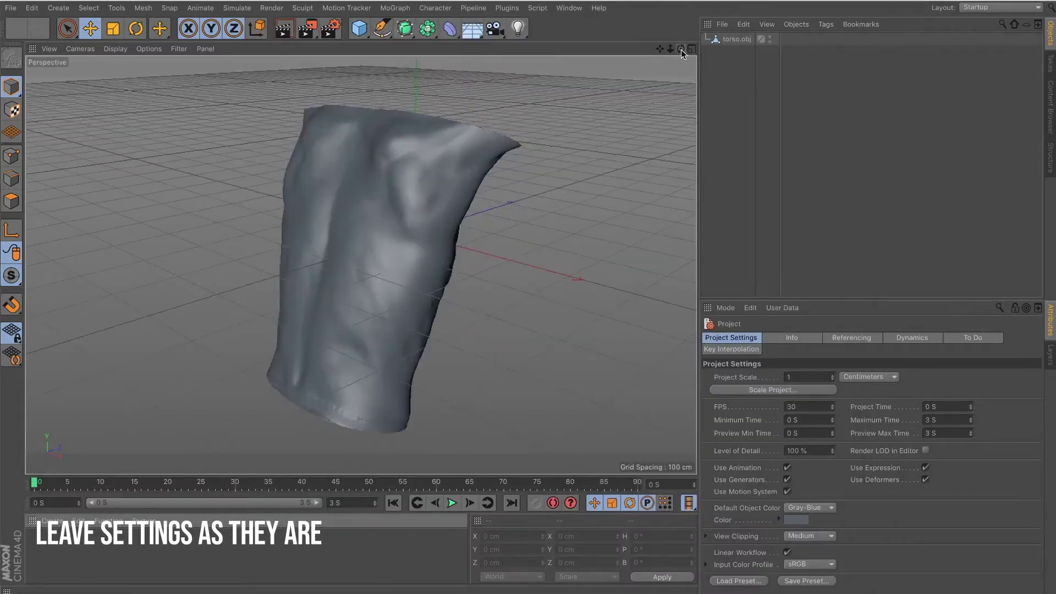
drag(681, 49, 657, 50)
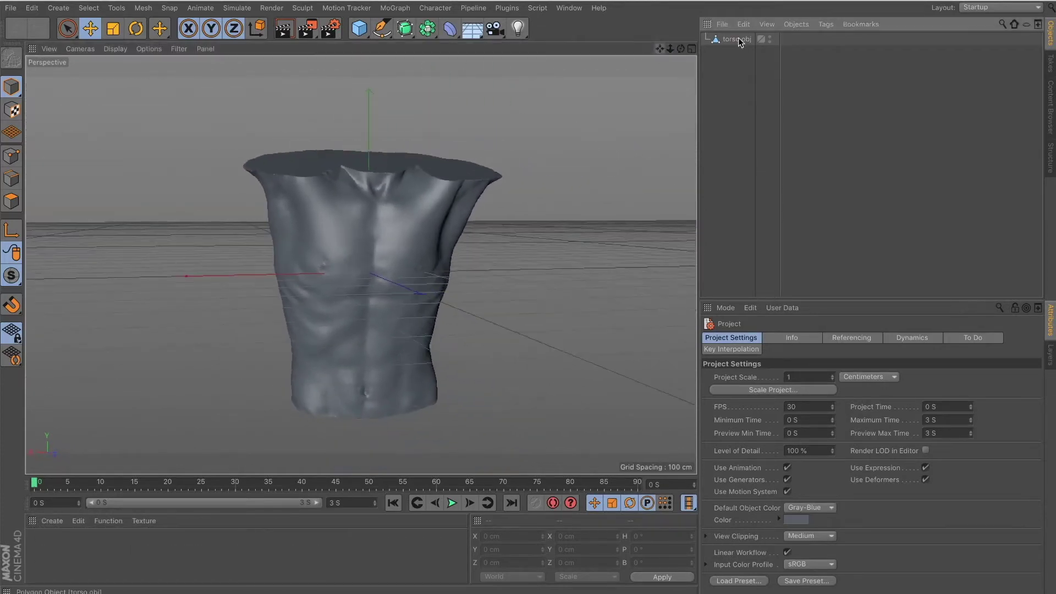
Move the torso's axis to the middle of its mesh in the Top view, at about X -12 cm and Z -107 cm
click(738, 39)
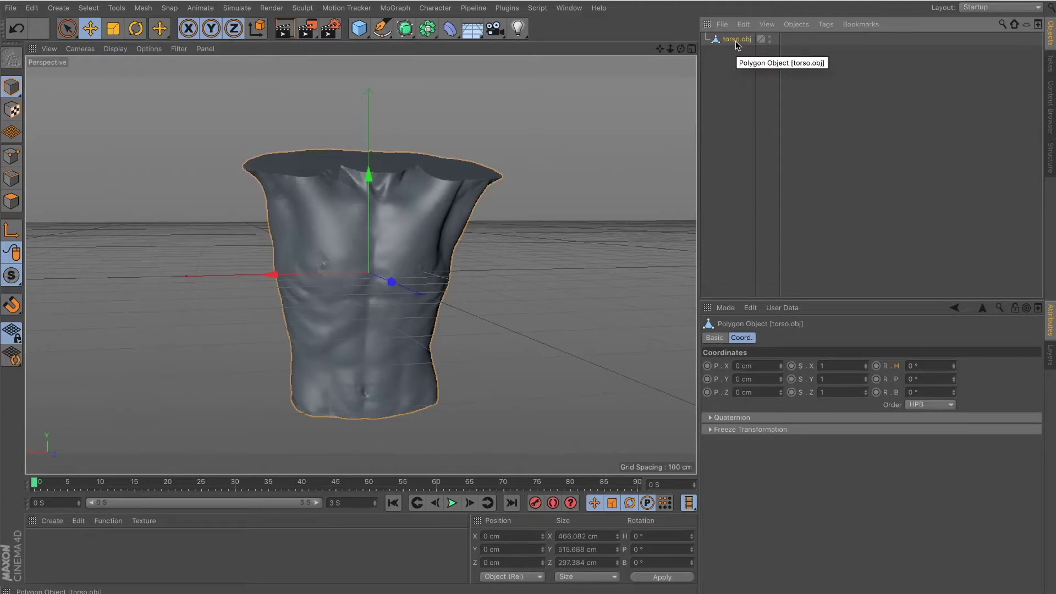
click(690, 48)
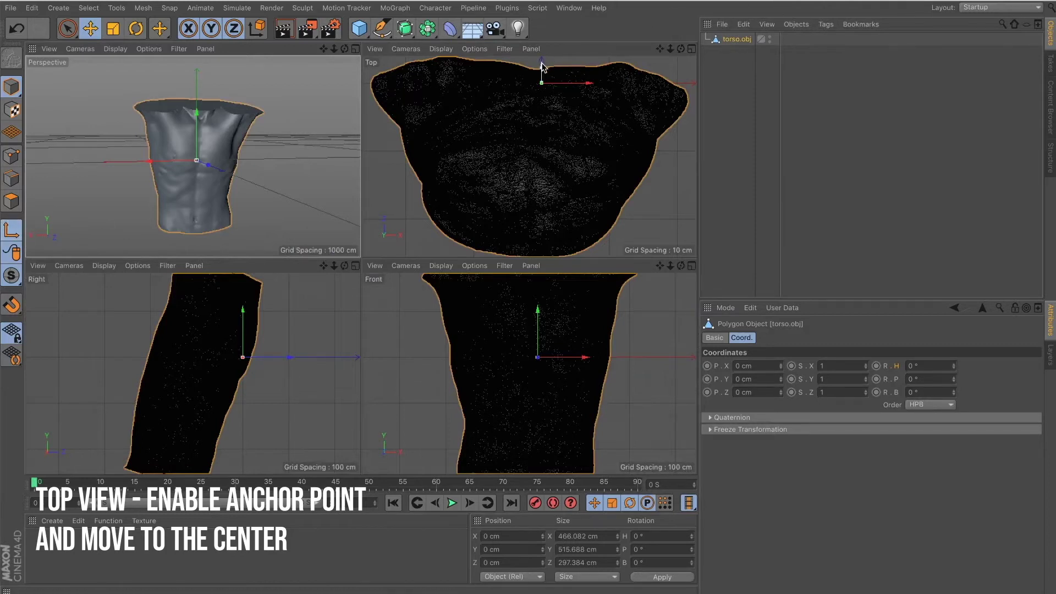
drag(542, 67, 571, 162)
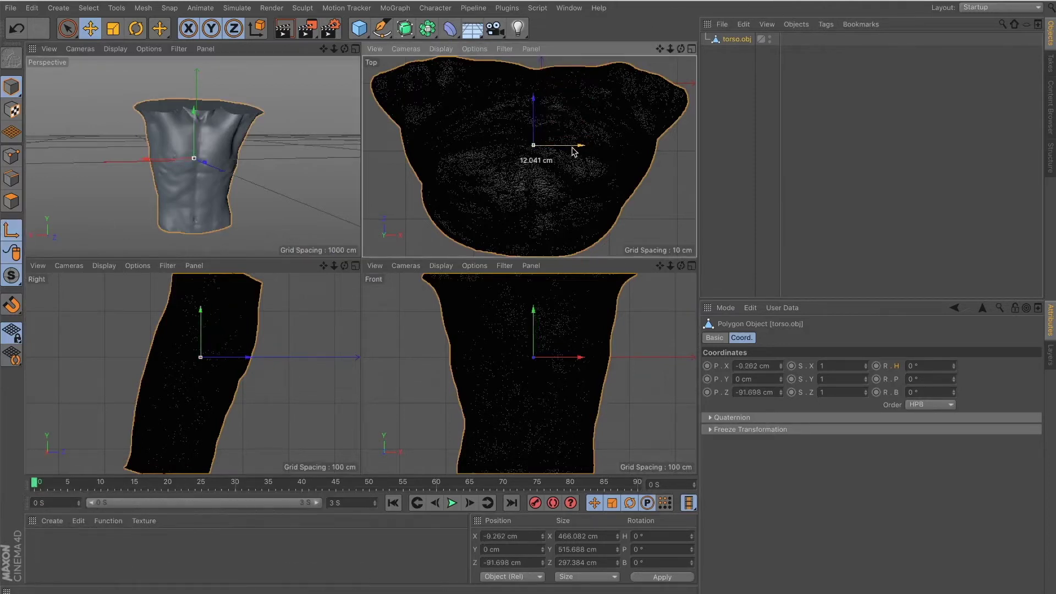
drag(536, 110, 535, 112)
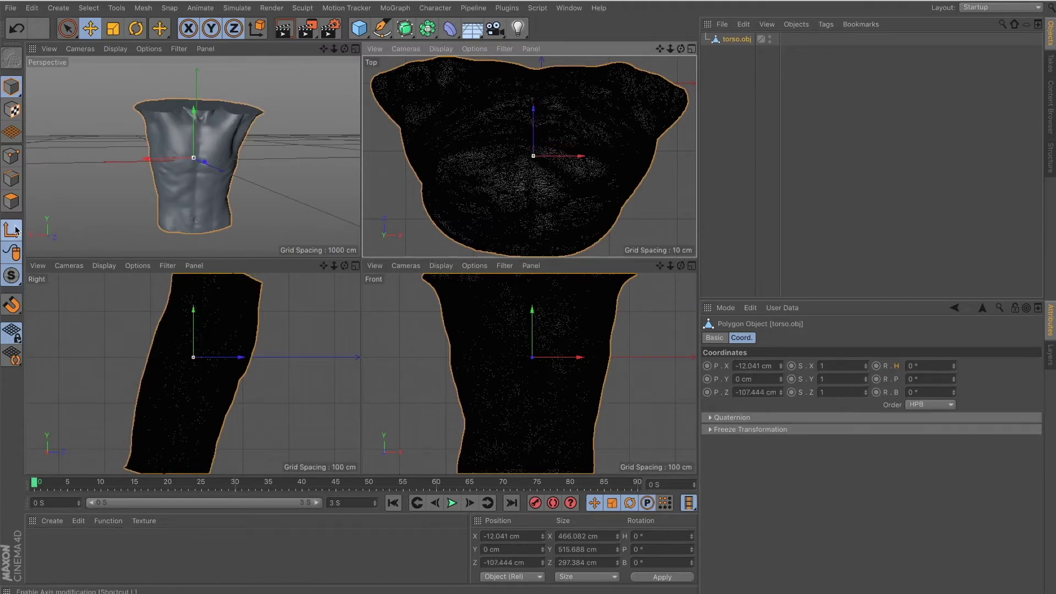
click(355, 49)
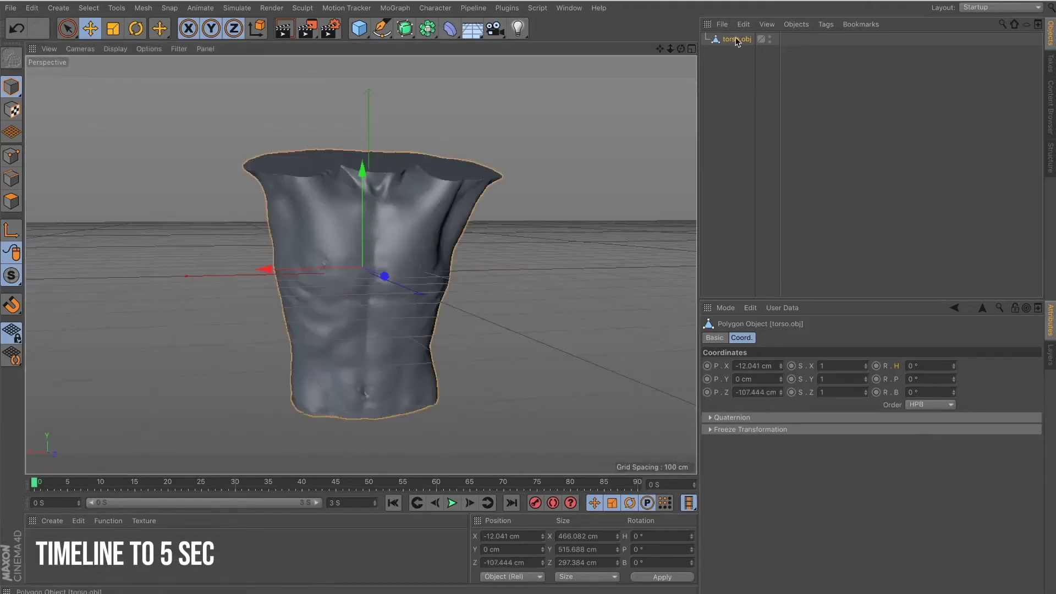
Set the timeline's end time to 5 seconds
double_click(334, 503)
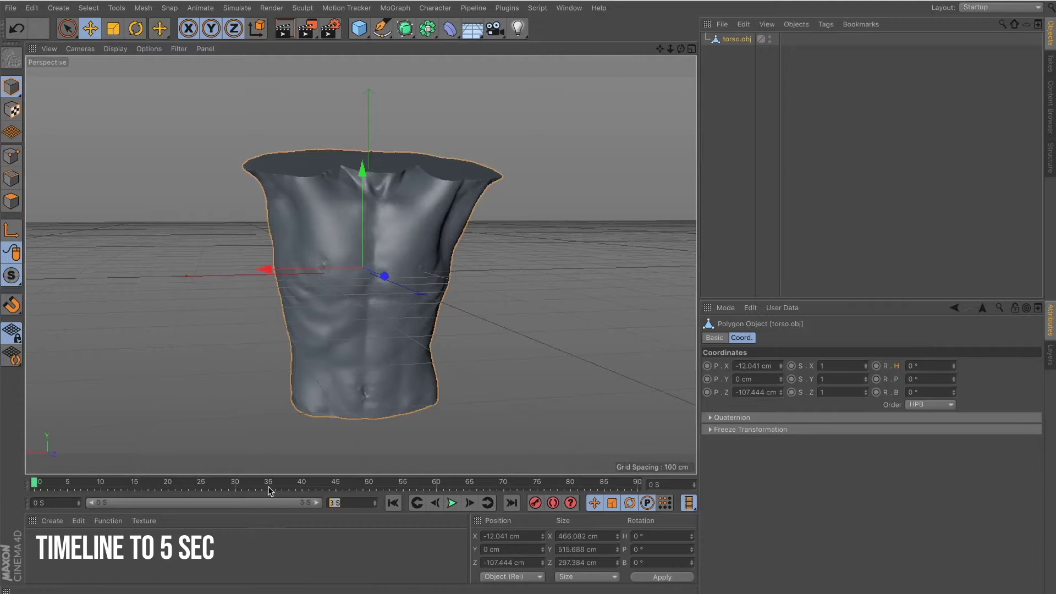
text(5)
key(Return)
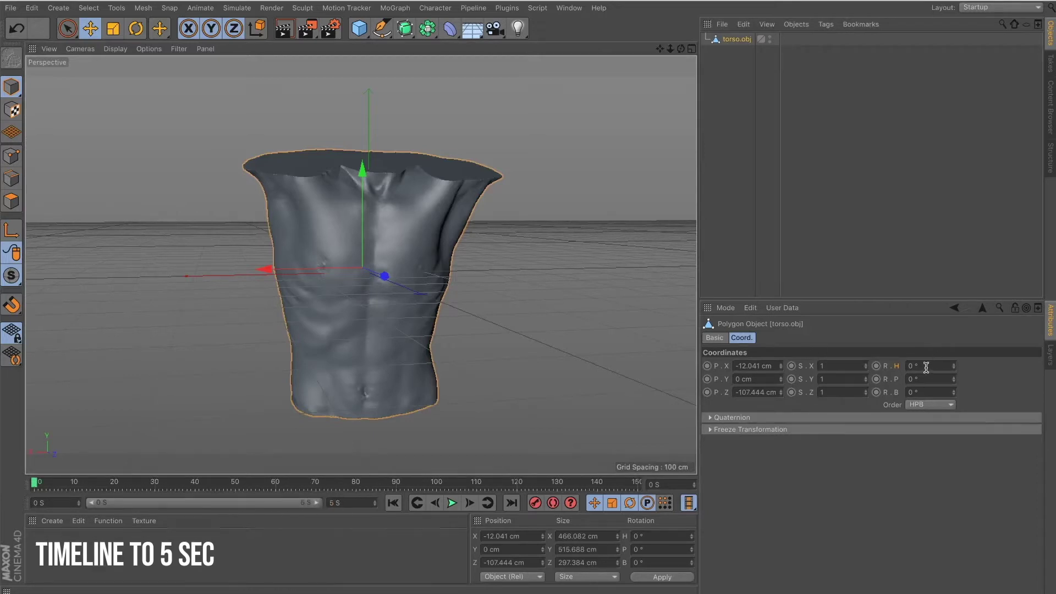
Keyframe the torso's heading rotation (R.H) at 0° on the first frame and 359° at 5 seconds
ctrl+click(877, 366)
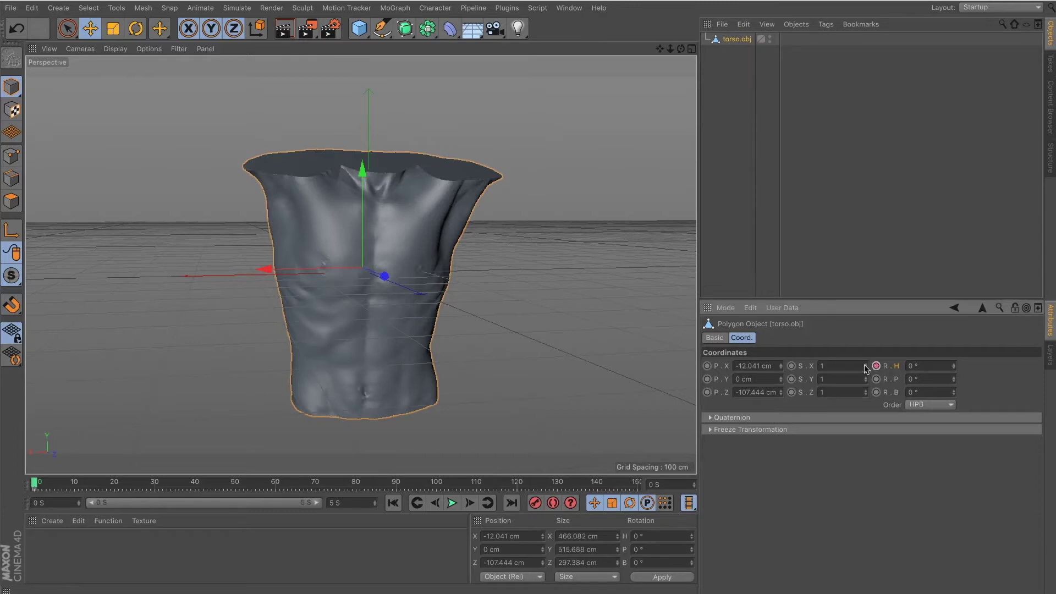
drag(375, 481, 673, 475)
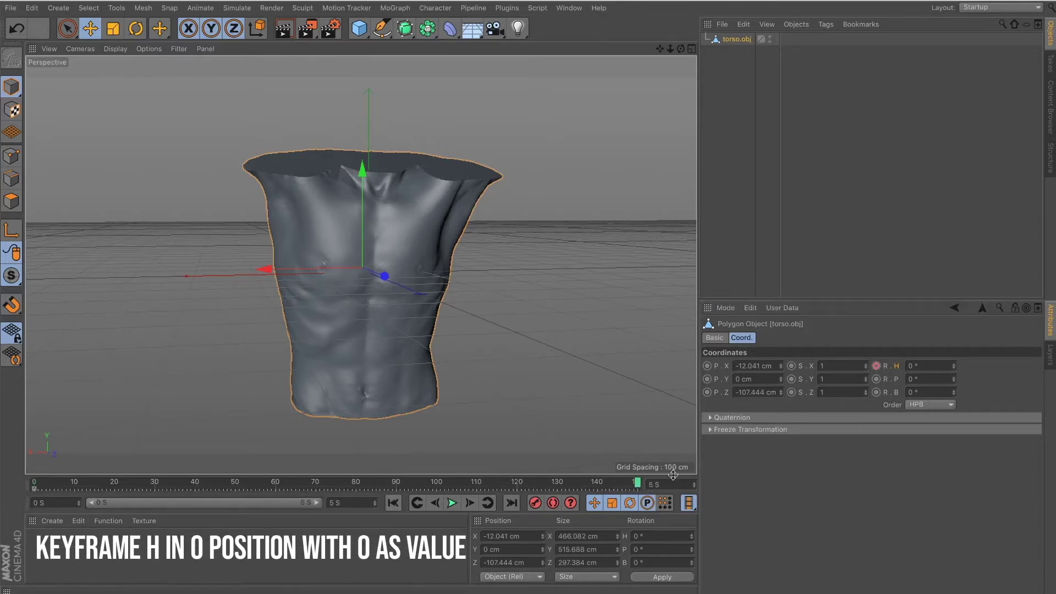
double_click(945, 364)
text(359)
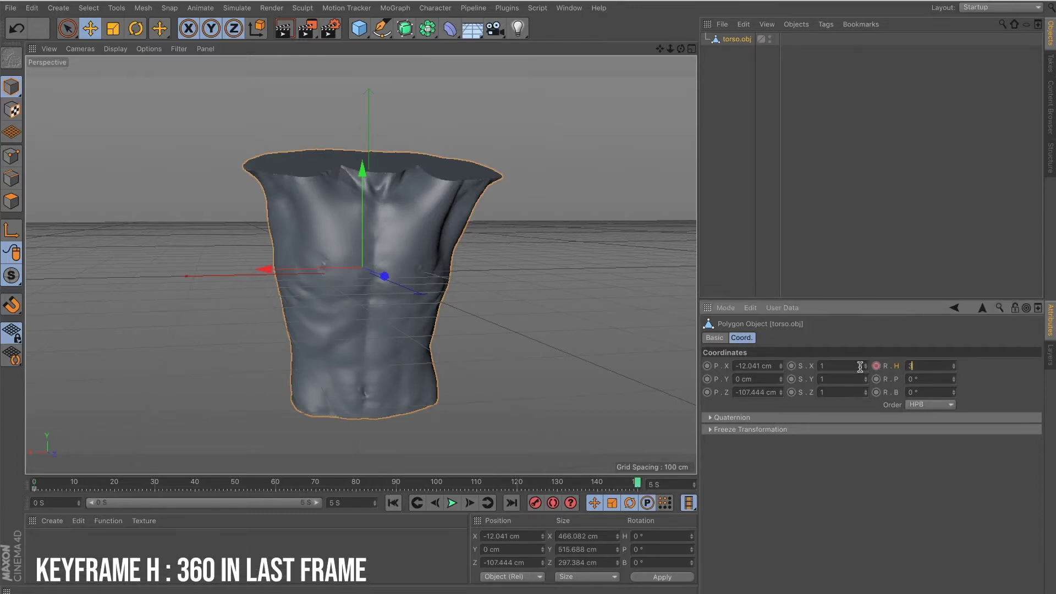
ctrl+click(877, 367)
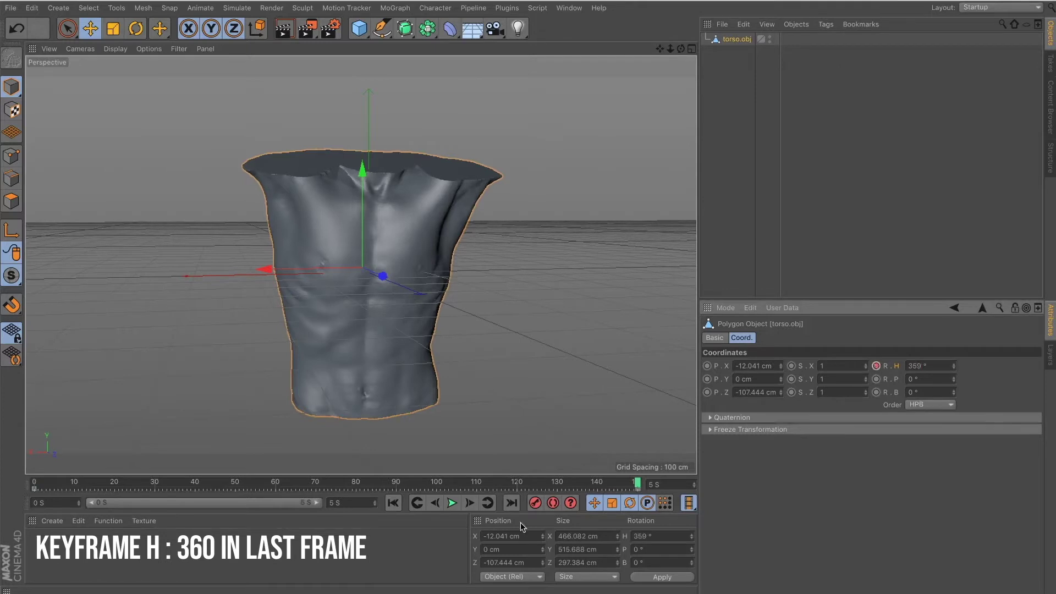
Play the torso's rotation from the start to check its motion, then return to the first frame
click(393, 504)
click(452, 504)
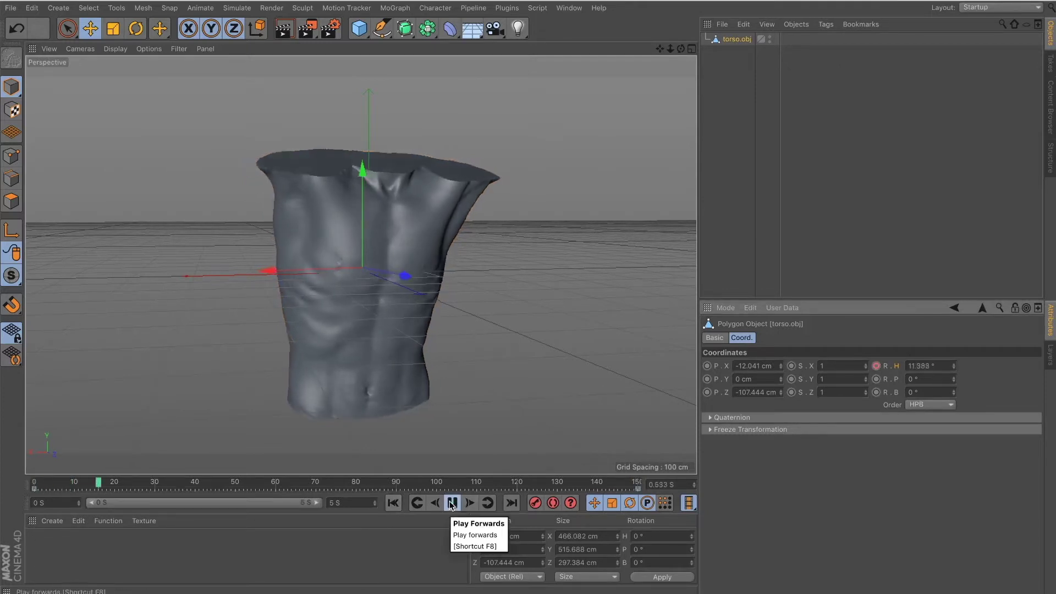
click(451, 503)
click(393, 504)
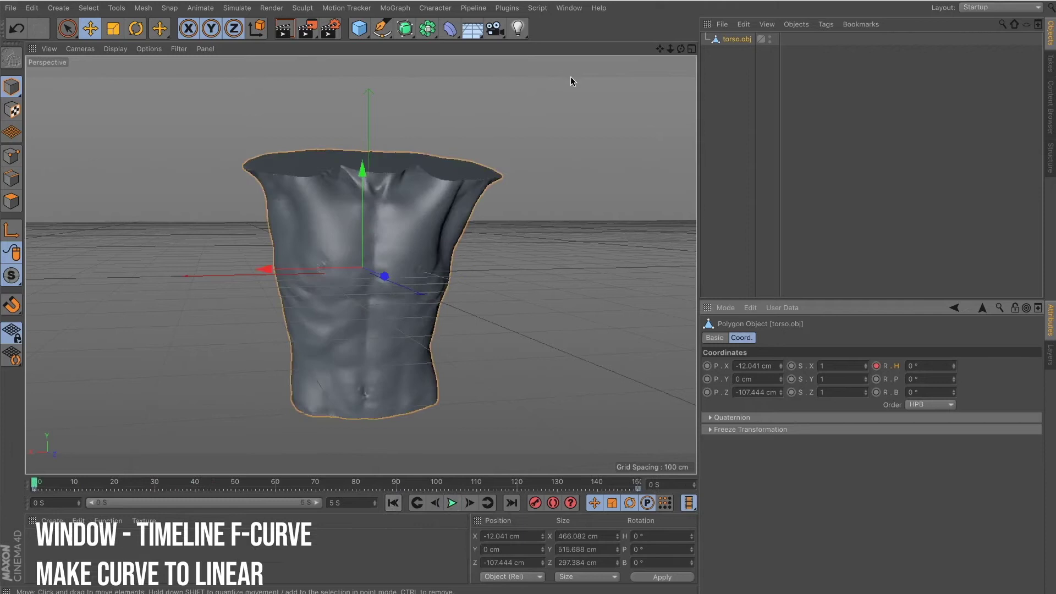
Change both torso rotation keyframes to linear interpolation in the F-Curve timeline and close it
click(562, 8)
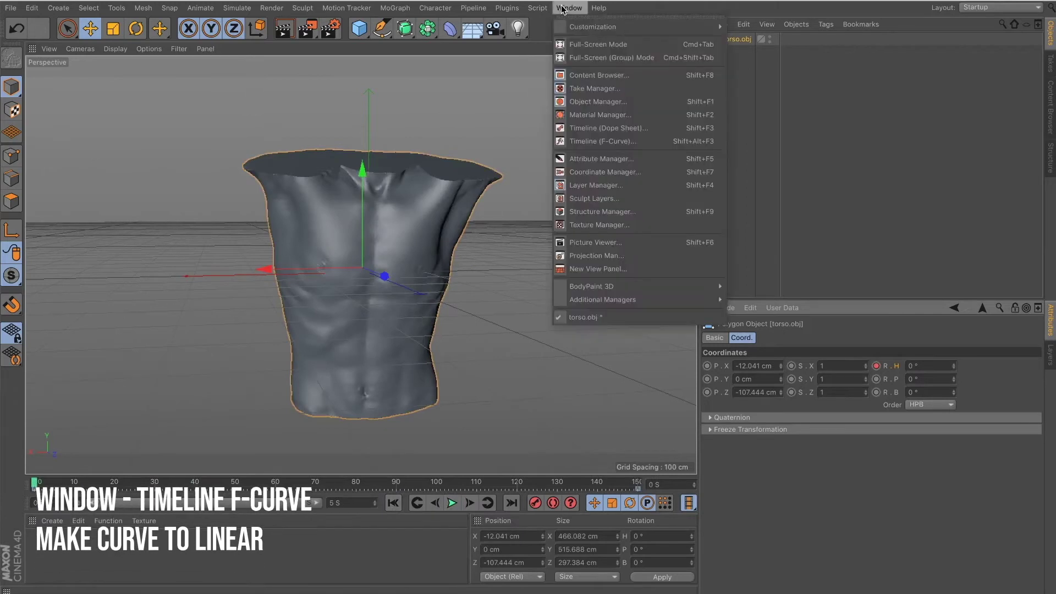
click(608, 141)
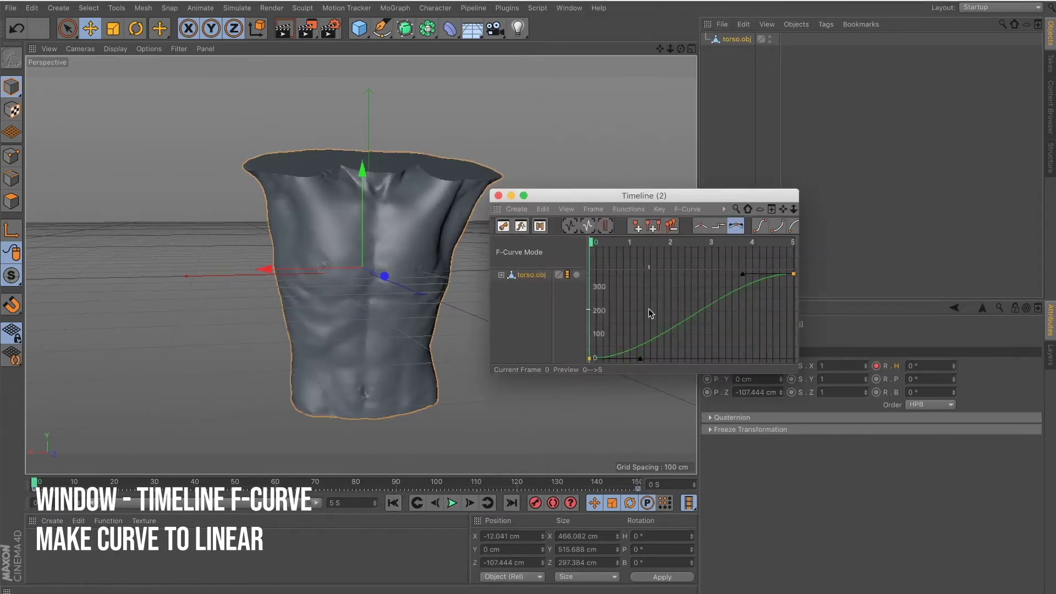
key(h)
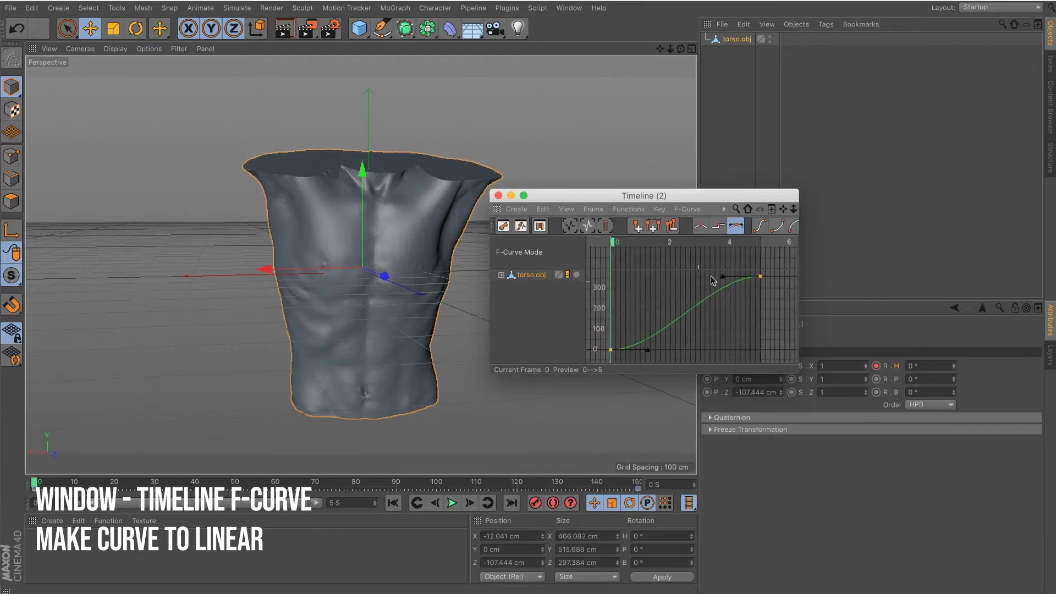
drag(775, 274, 602, 358)
click(700, 225)
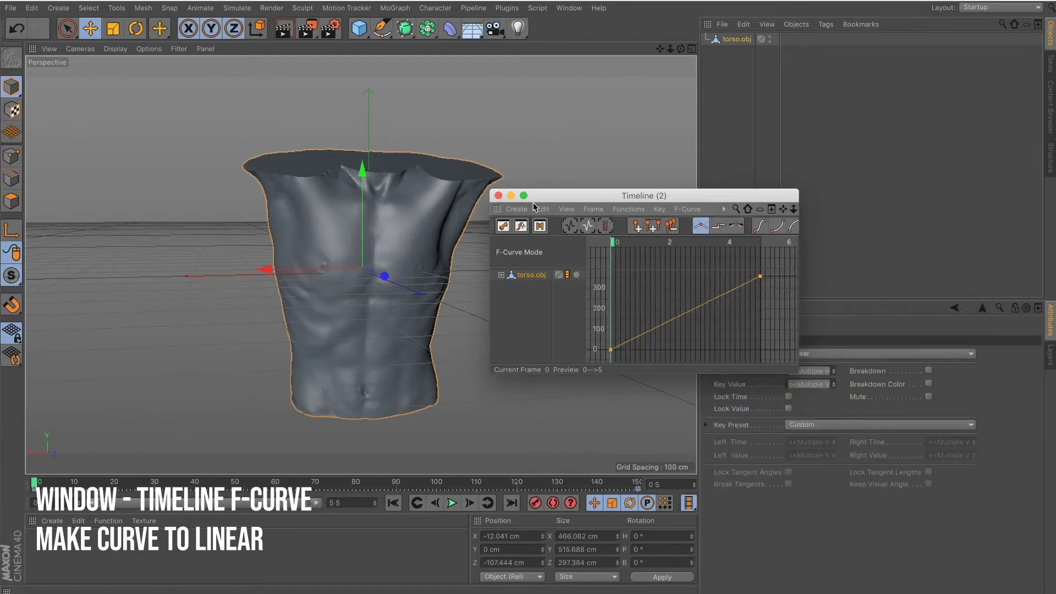
click(498, 196)
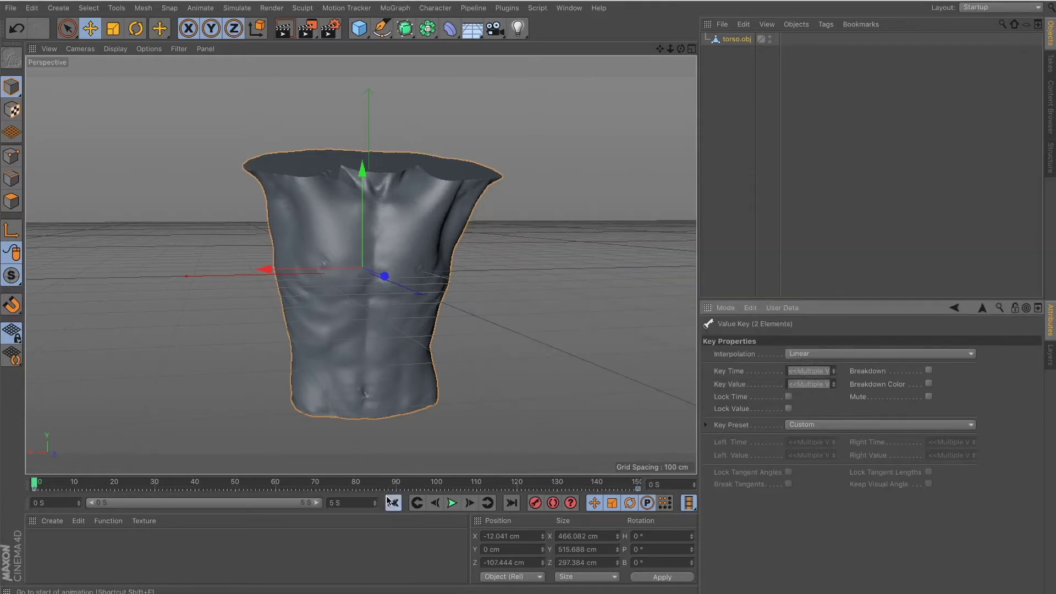
Preview the torso's rotation with the linear keyframes and rewind to frame 0
click(452, 503)
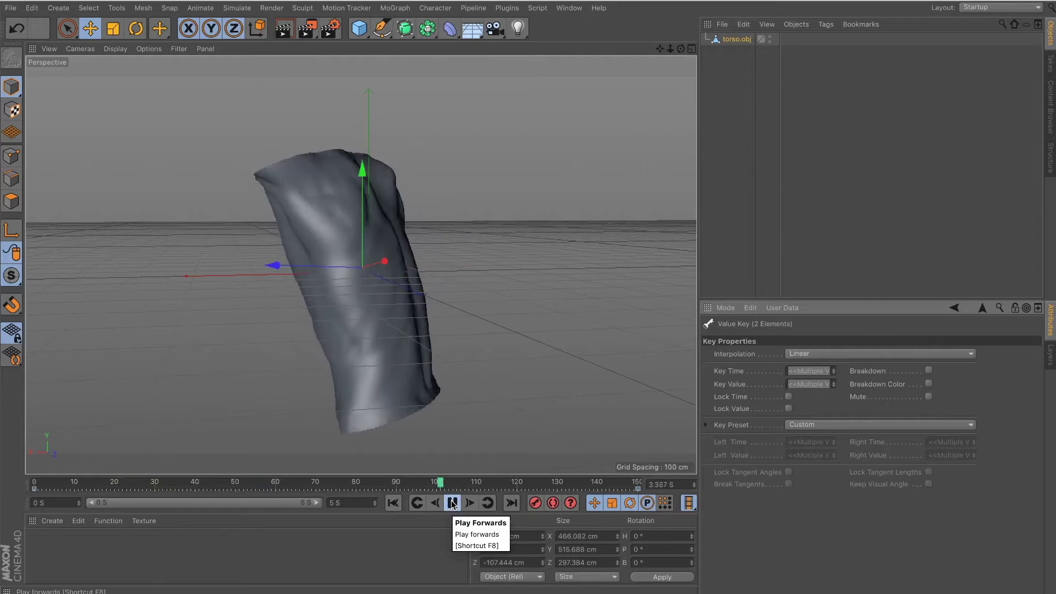
click(451, 503)
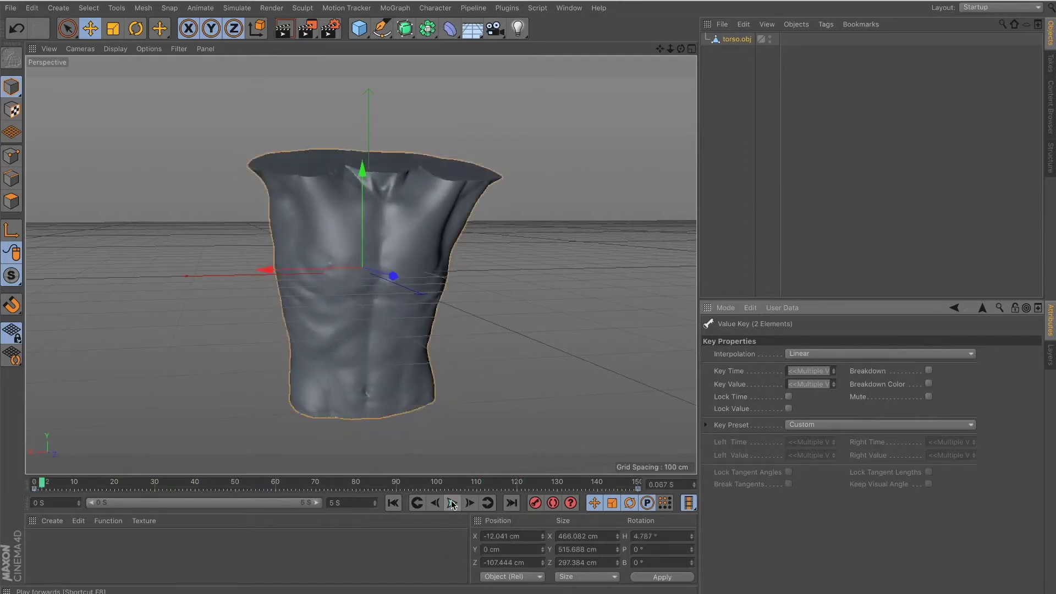
click(397, 503)
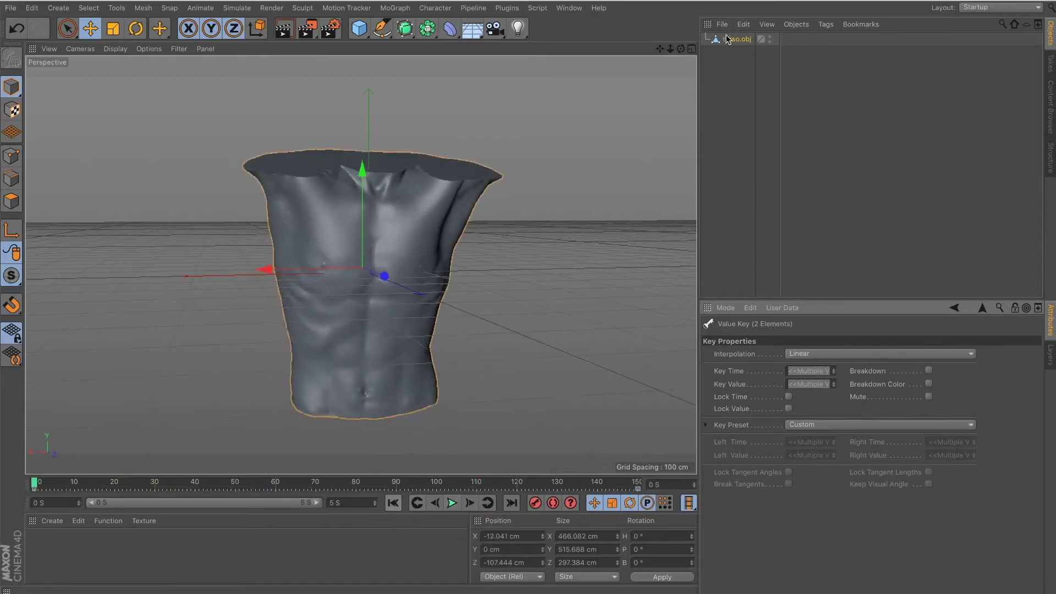
Add an area light at about X -83 cm and Z 249 cm beside the torso, with Shadow Maps (Soft) shadows
click(518, 34)
click(648, 67)
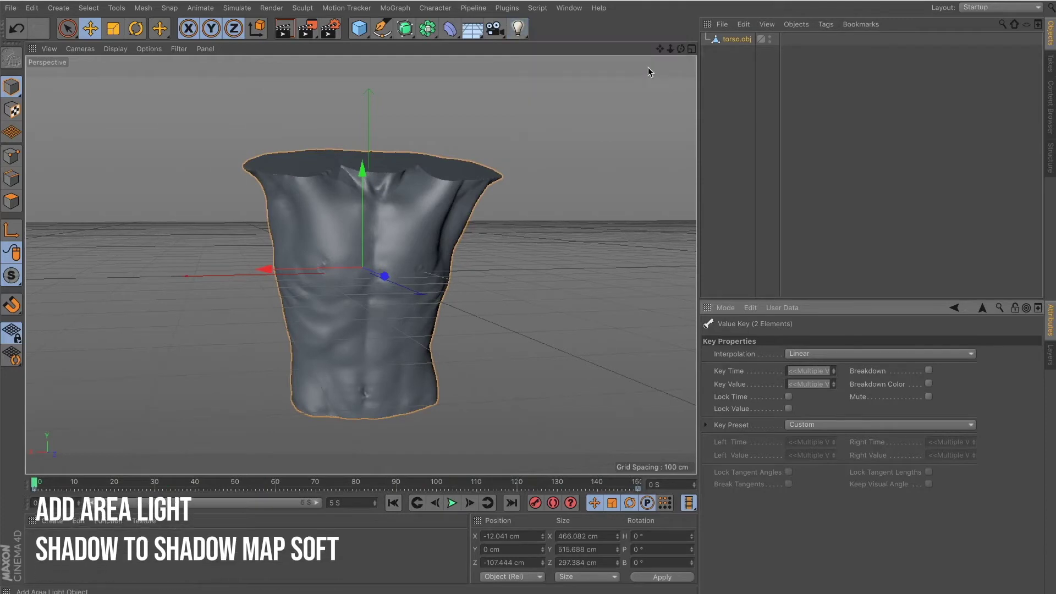
drag(392, 282, 437, 299)
drag(329, 291, 387, 290)
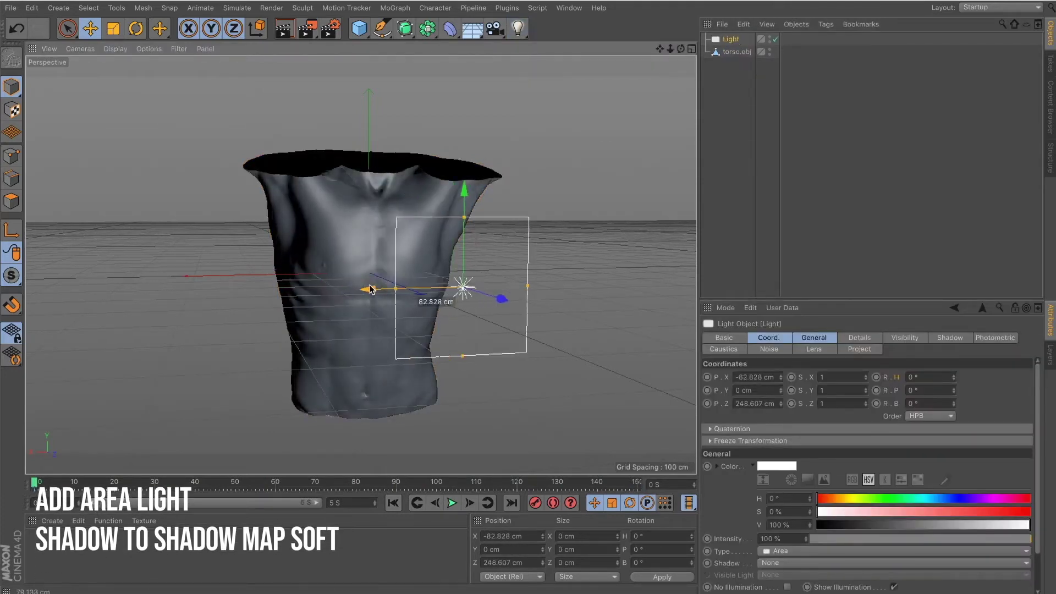
click(778, 562)
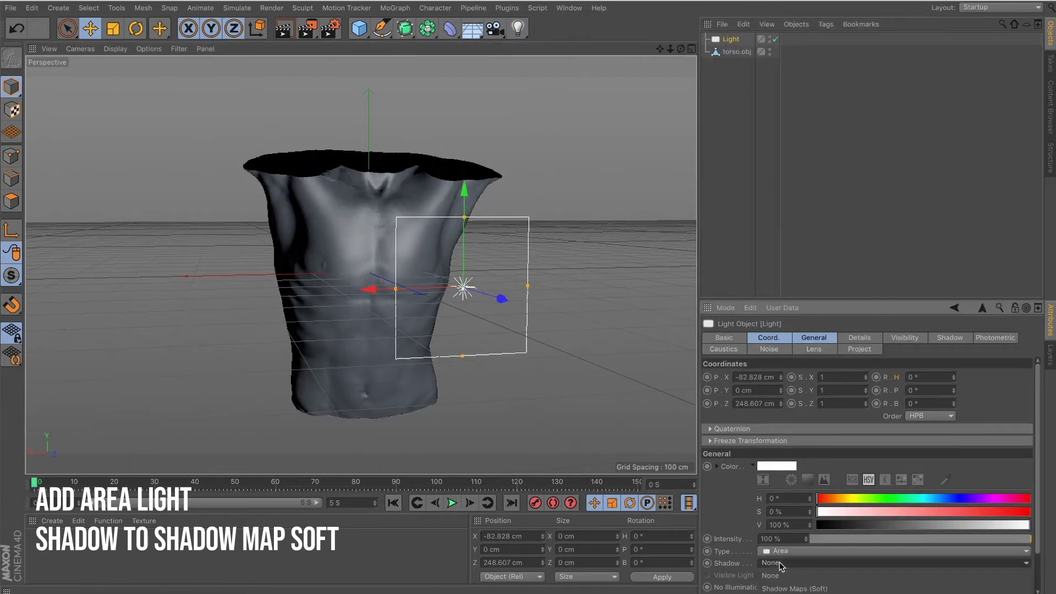
click(795, 589)
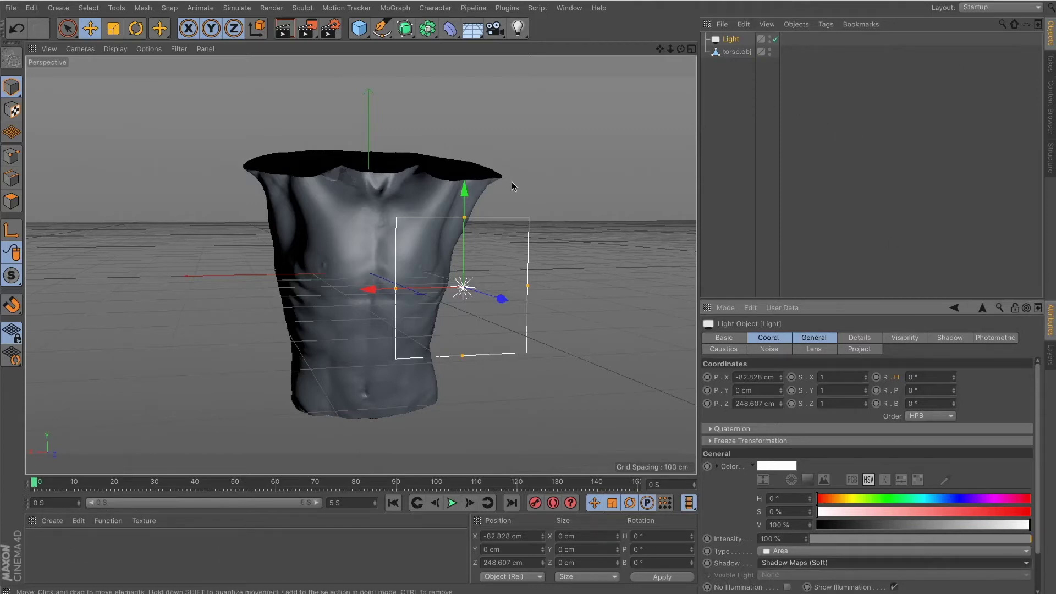
Rotate the area light's heading by about 12° in the Top view, then return to the perspective view
click(692, 49)
scroll(446, 146, down, 5)
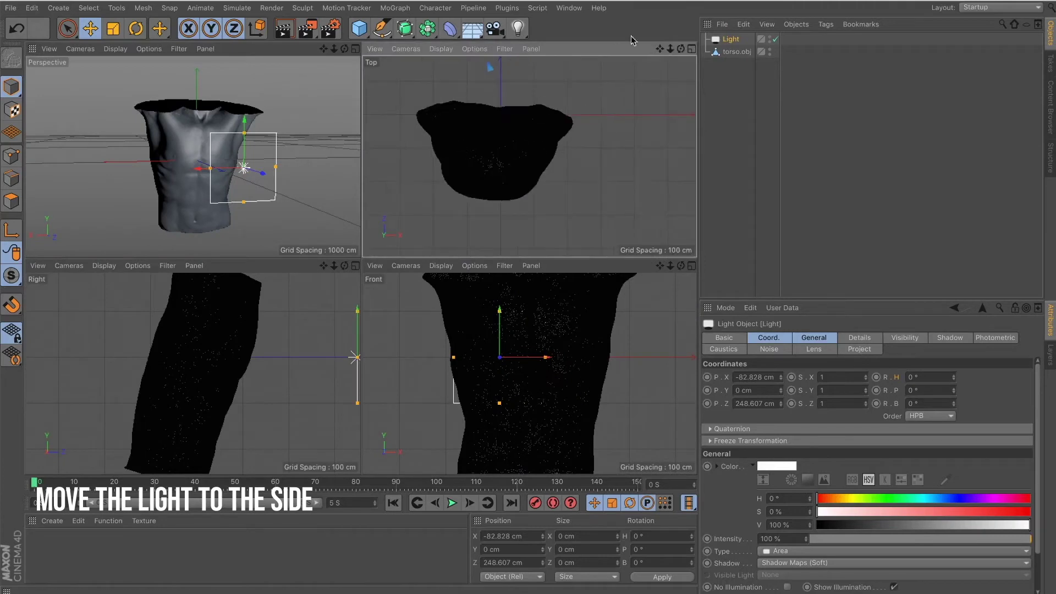
drag(660, 49, 680, 103)
key(r)
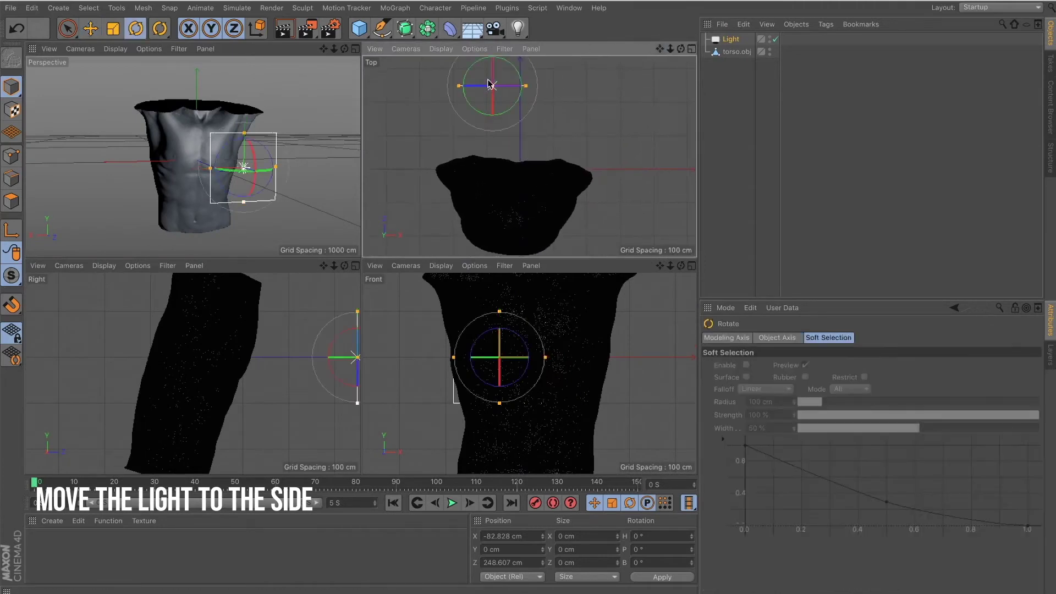
drag(468, 72, 465, 79)
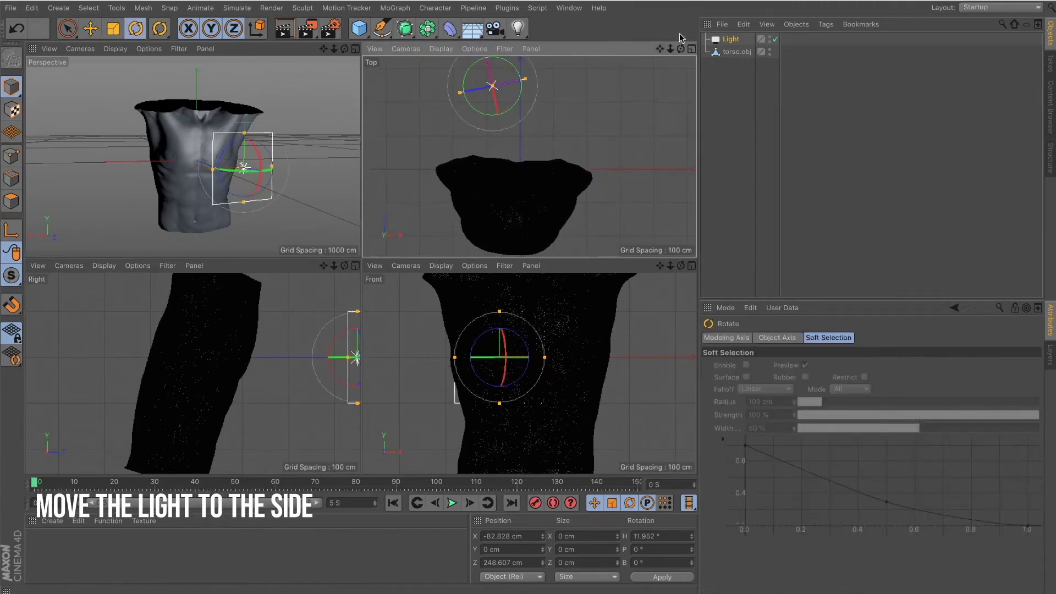
key(F1)
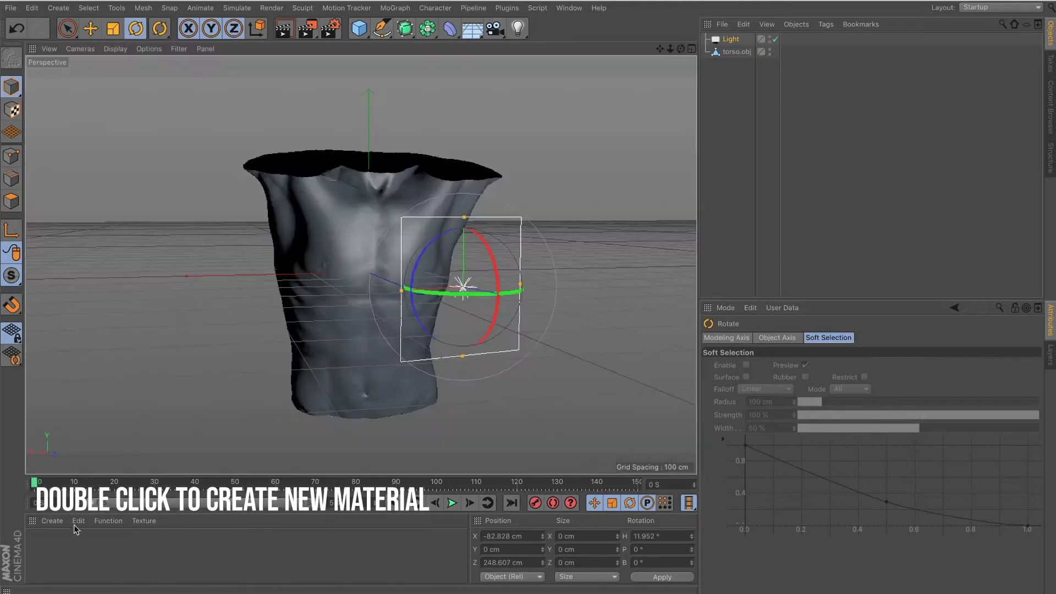
Create a new material and assign it to the torso
double_click(86, 549)
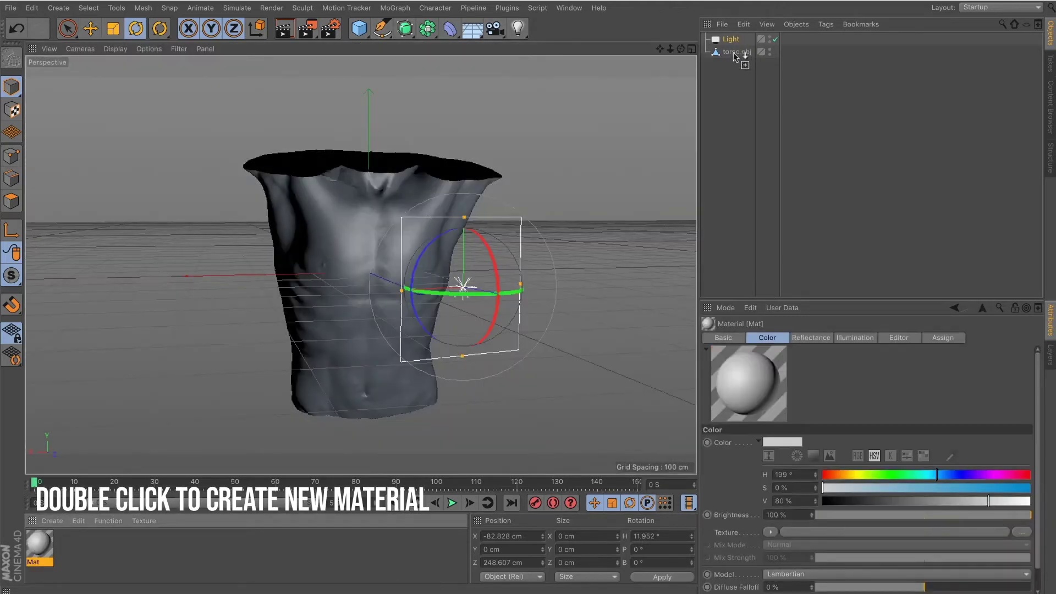
drag(735, 57, 735, 54)
Open the torso's material for editing and set its base color to blue with H 199°, S 100% and V 80%
double_click(40, 544)
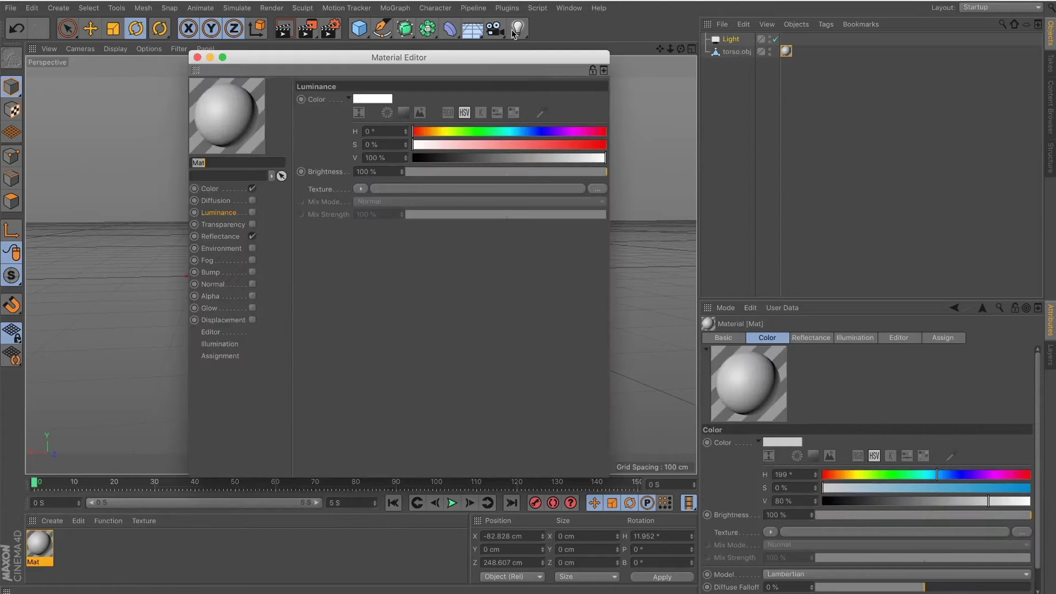
drag(445, 59, 914, 158)
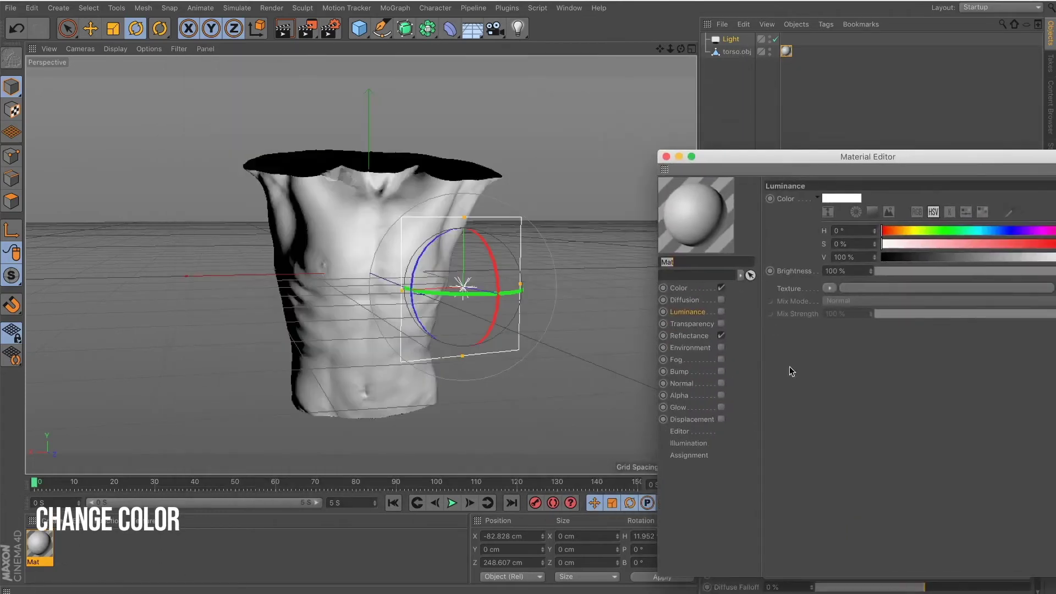
click(679, 288)
drag(1007, 242, 1053, 244)
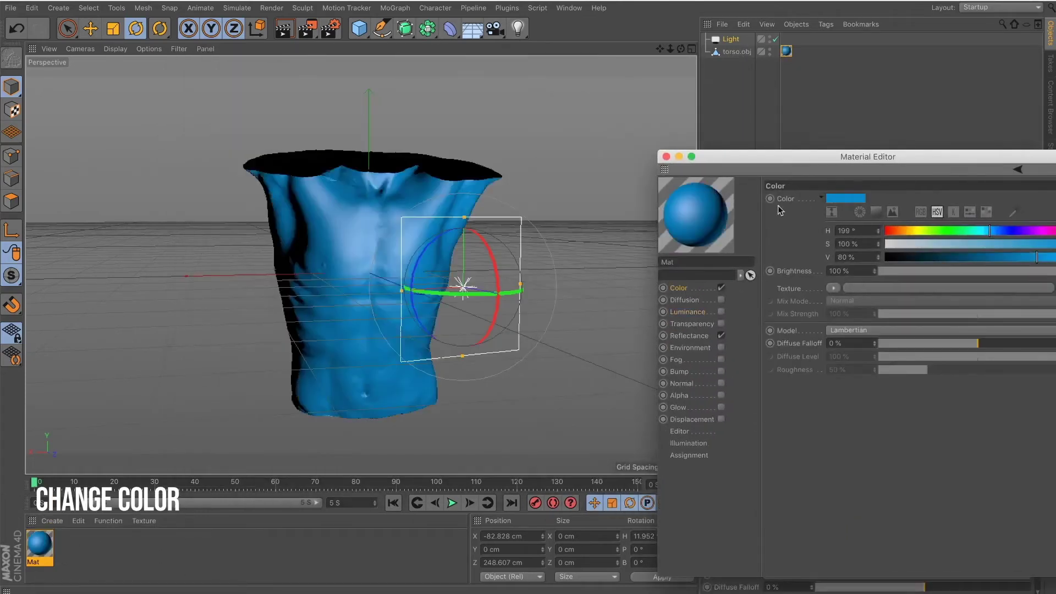
Enable the material's Luminance channel and load the Subsurface Scattering effect as its texture
click(721, 312)
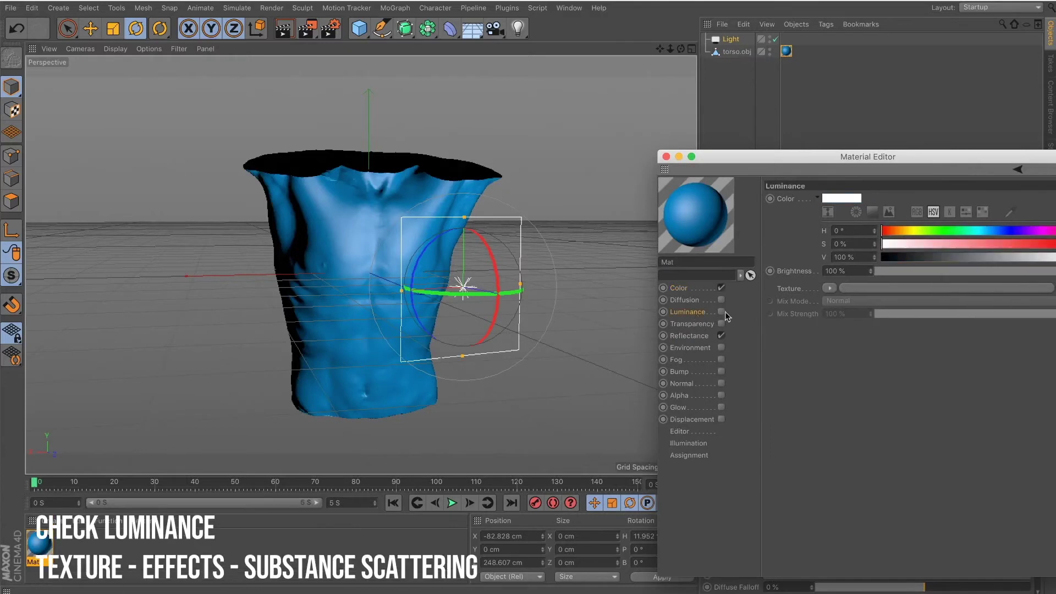
click(830, 290)
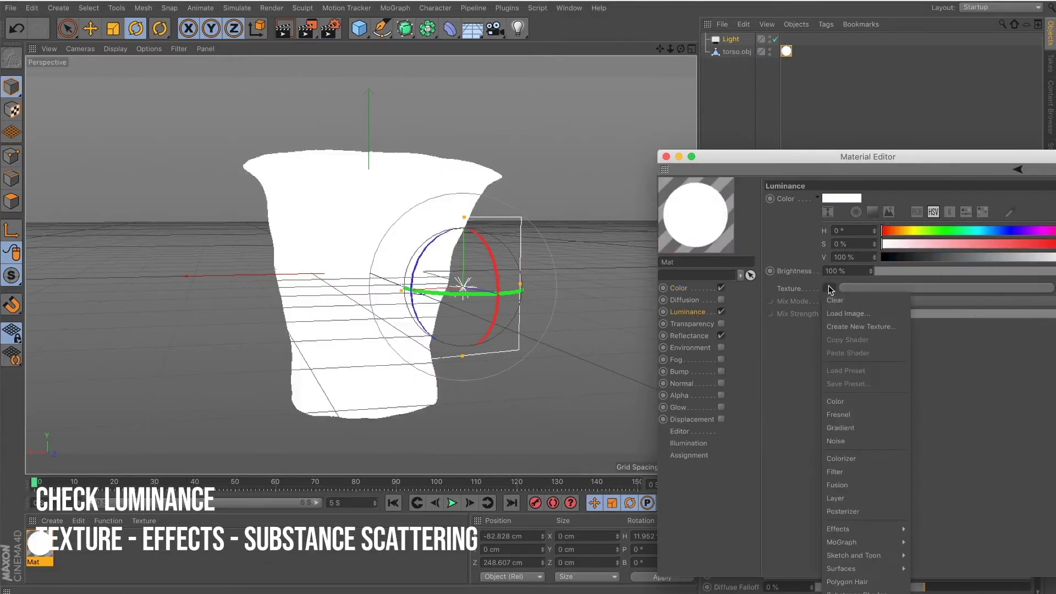
mouse_move(894, 530)
click(936, 592)
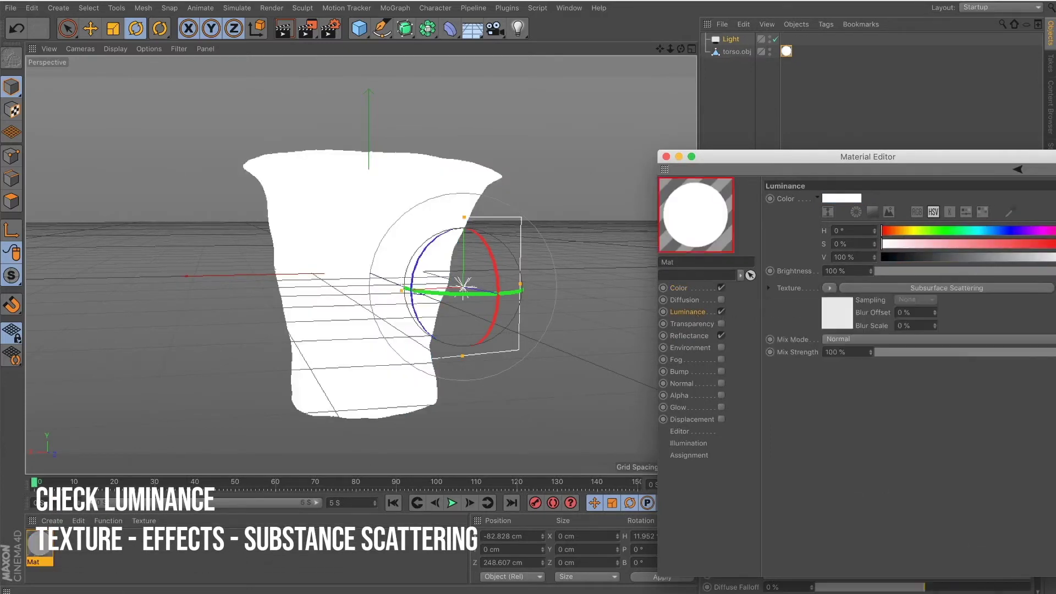
Set the Subsurface Scattering color to purple (H 293°, S 100%, V 80%) with a 3 cm path length, and test-render the view
click(835, 314)
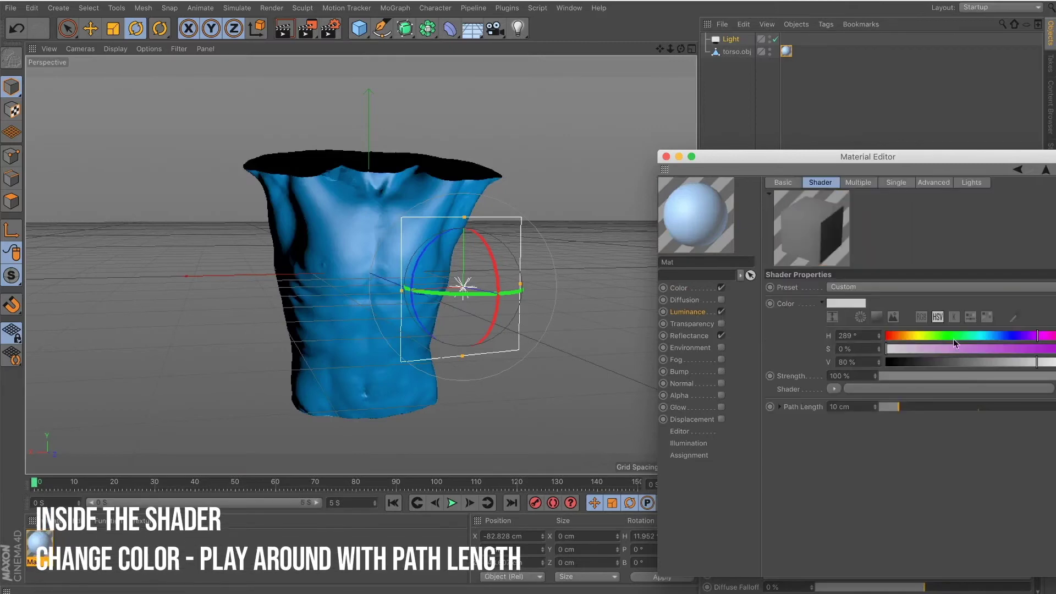
drag(968, 349, 1053, 349)
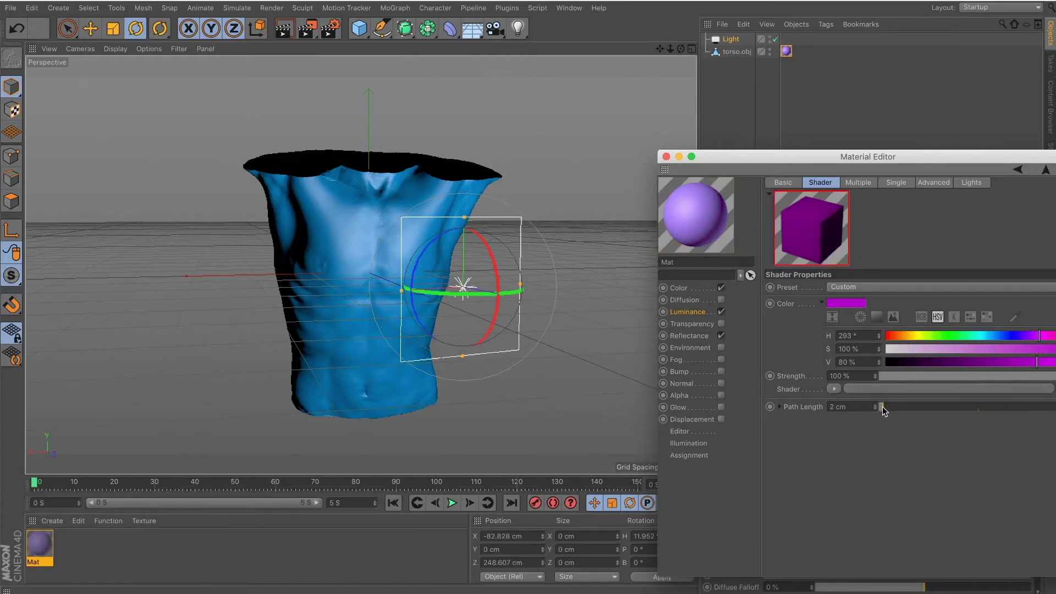
drag(882, 407, 885, 411)
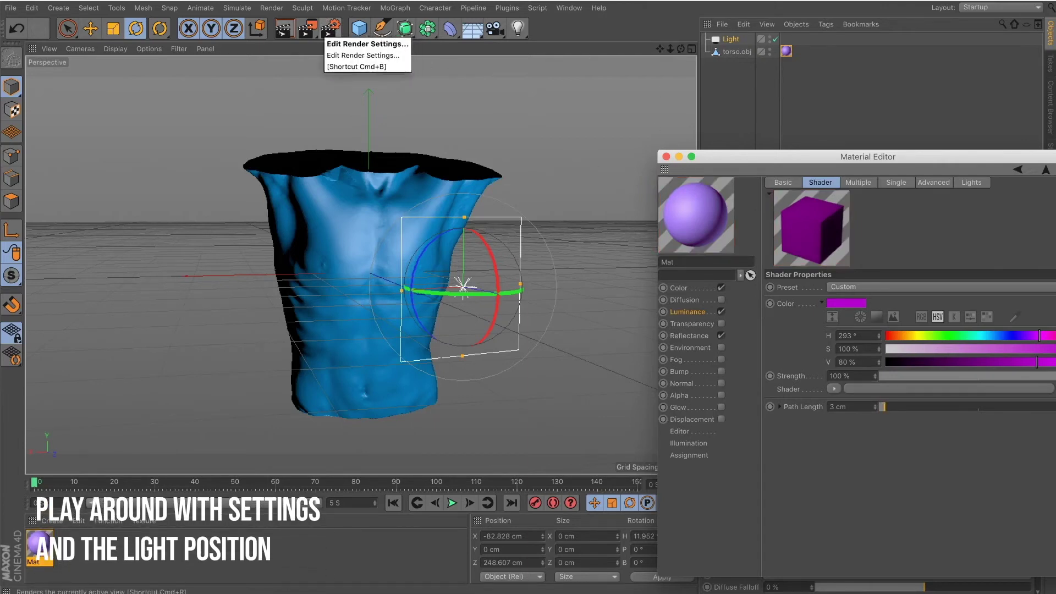
click(284, 33)
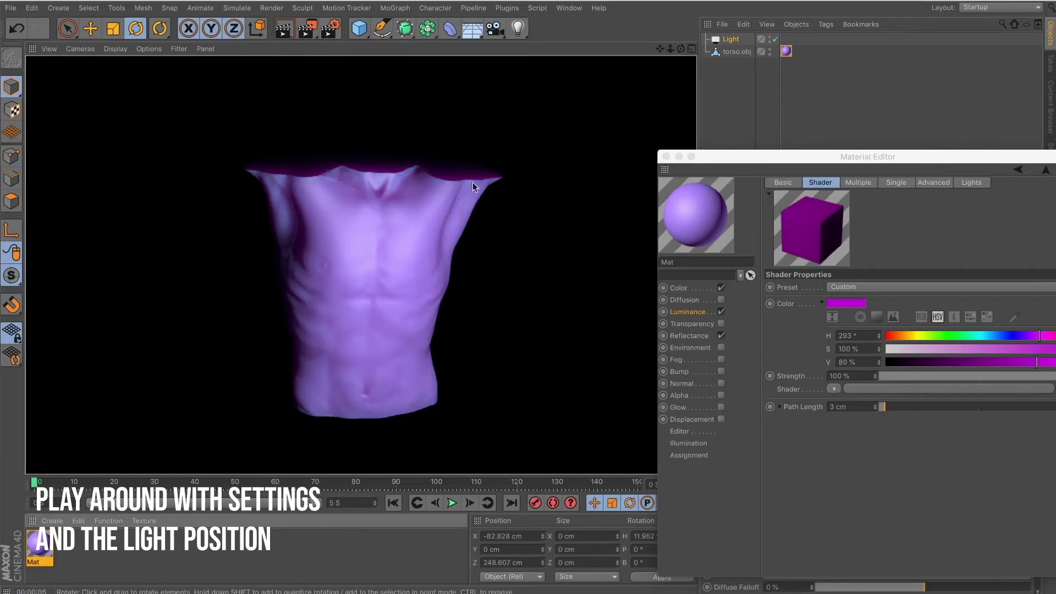
Move the area light to about X -125 cm and Z 240 cm, set the path length to 3 cm and test-render the view
click(875, 409)
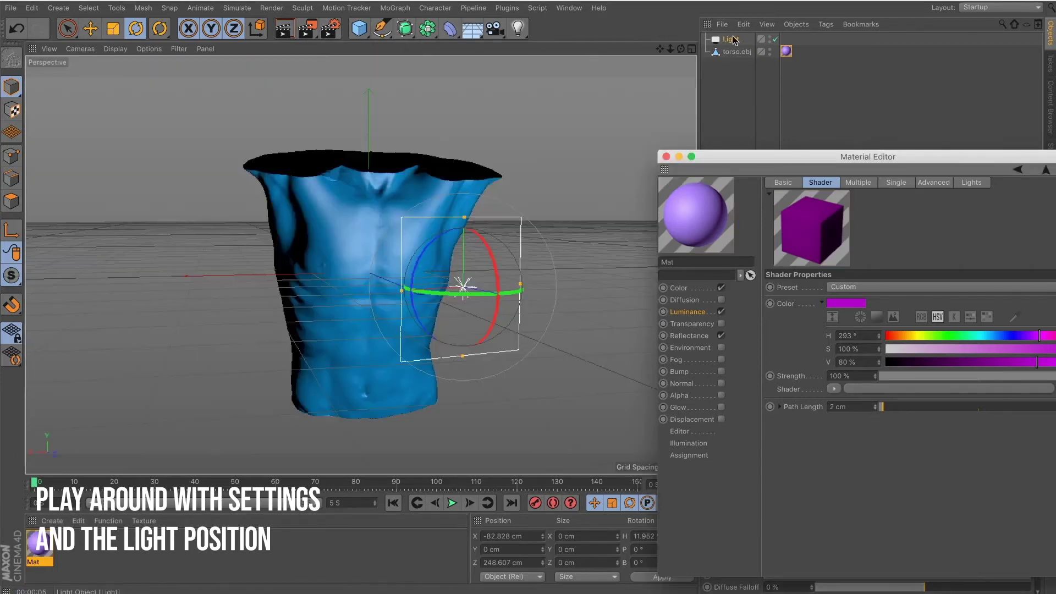
click(734, 39)
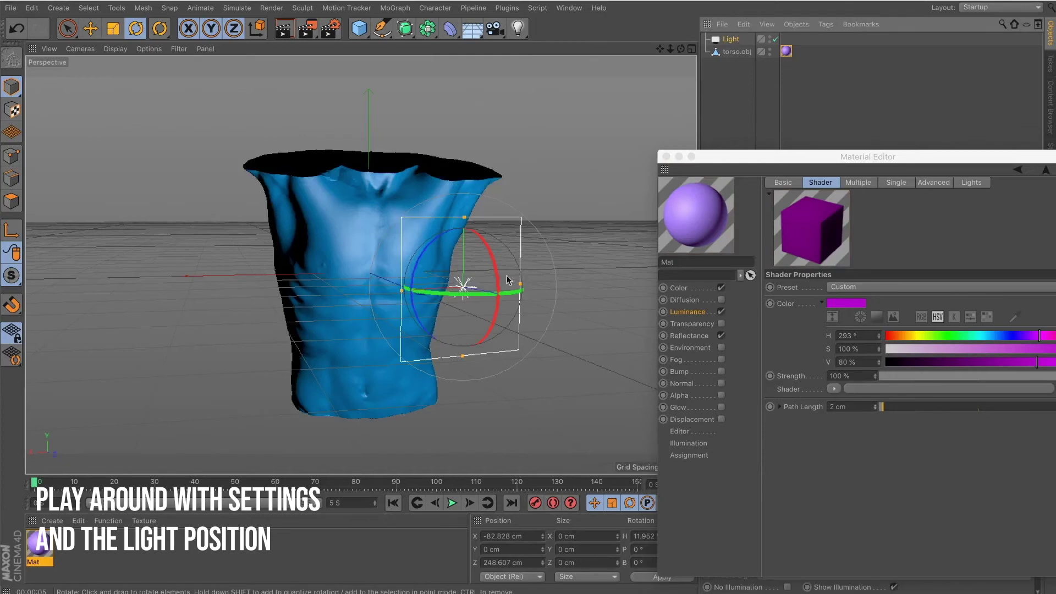
key(e)
drag(394, 291, 420, 290)
click(874, 405)
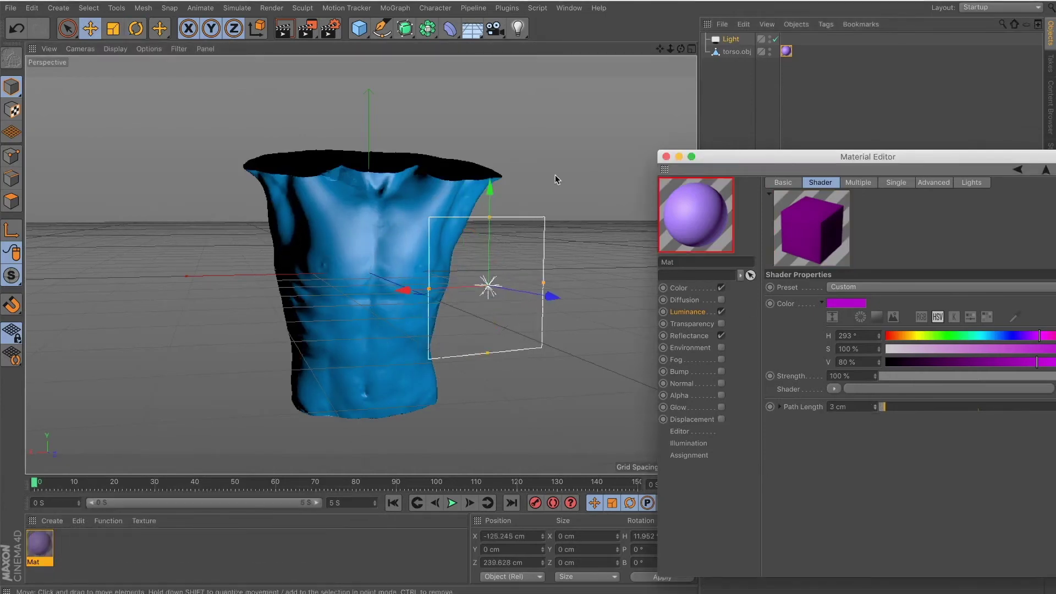
click(284, 28)
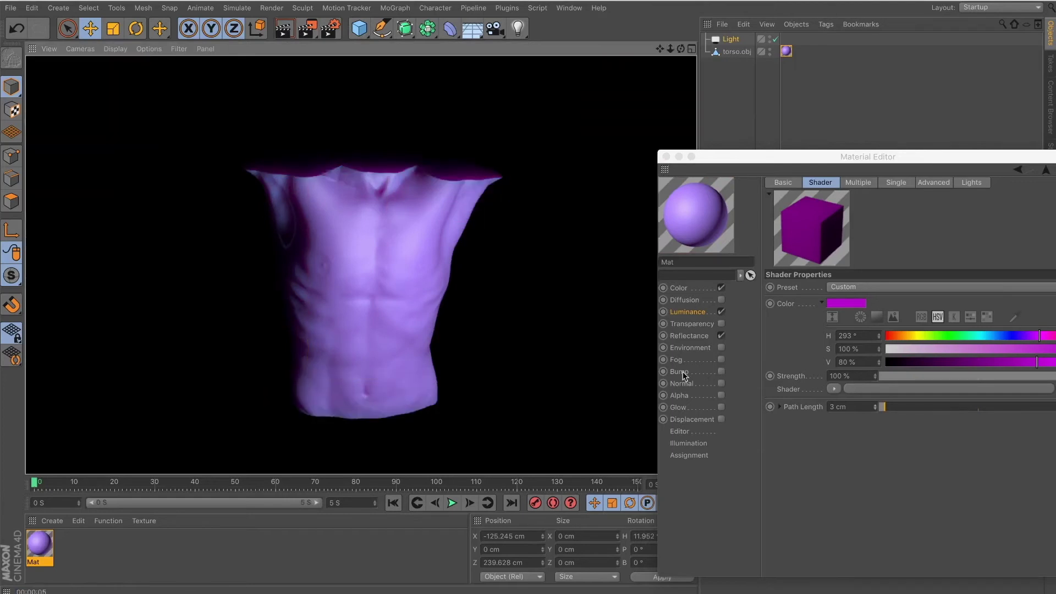
Move the area light farther from the torso to about X -234 cm and Z 217 cm, and test-render the view
click(731, 40)
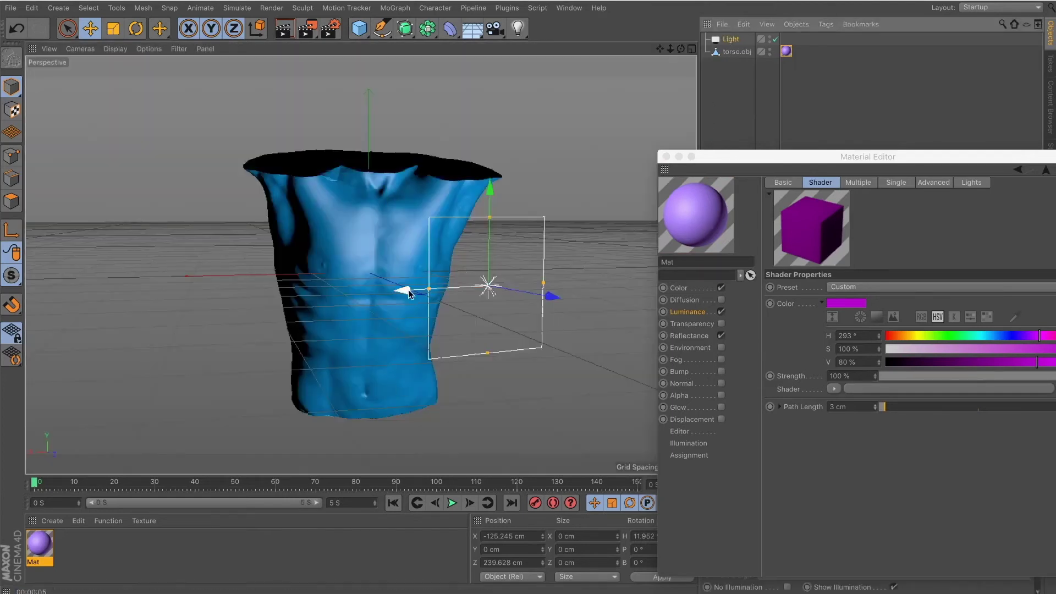
drag(401, 290, 472, 287)
click(279, 31)
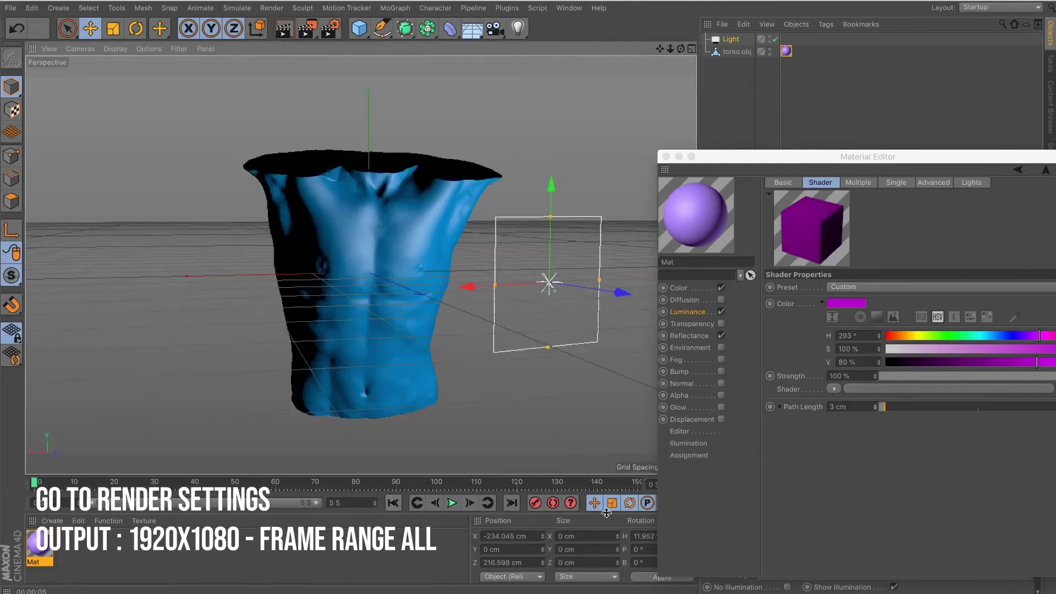
Set the render output to 1920 x 1080 pixels with Lock Ratio enabled and the frame range to All Frames
click(329, 31)
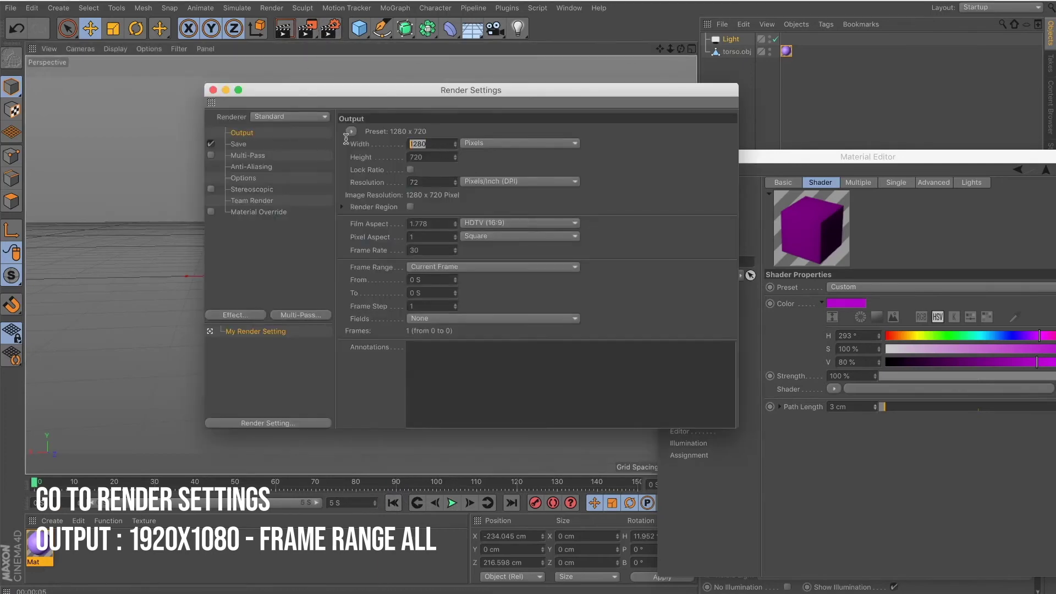
text(1920)
key(Tab)
text(1080)
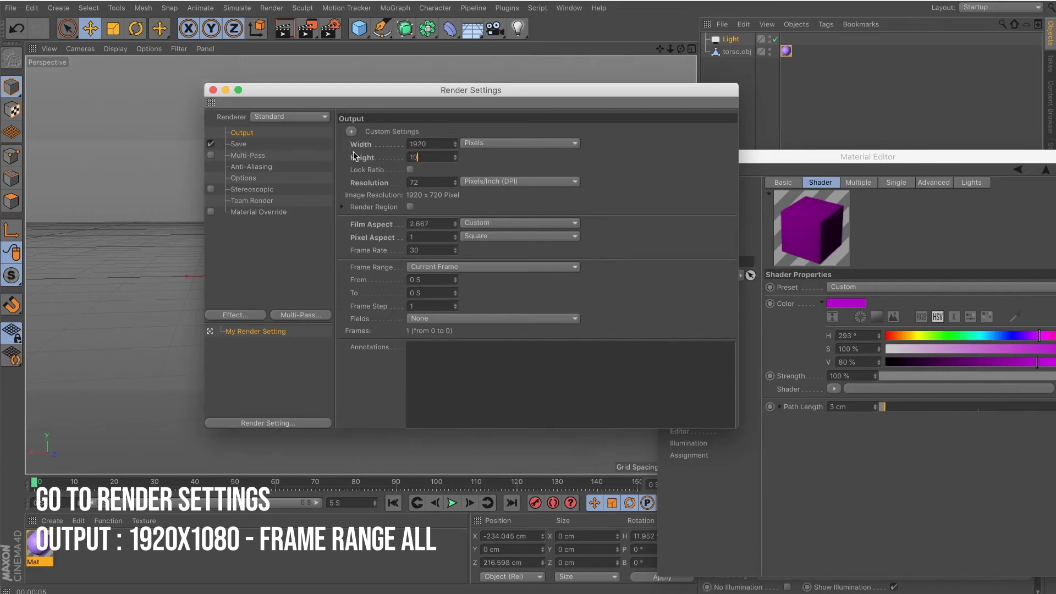
click(410, 170)
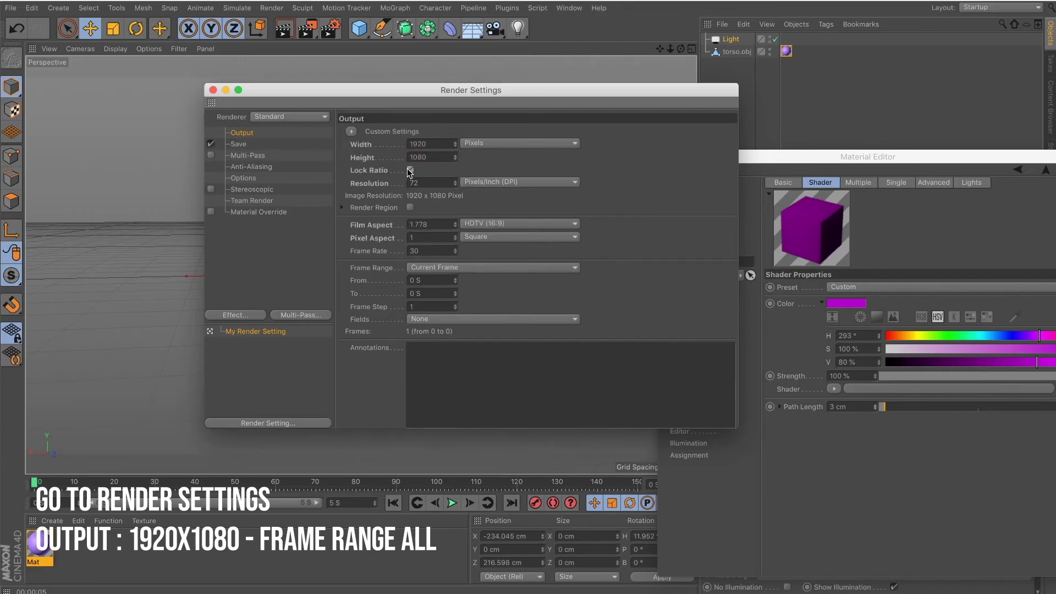
click(470, 267)
click(464, 302)
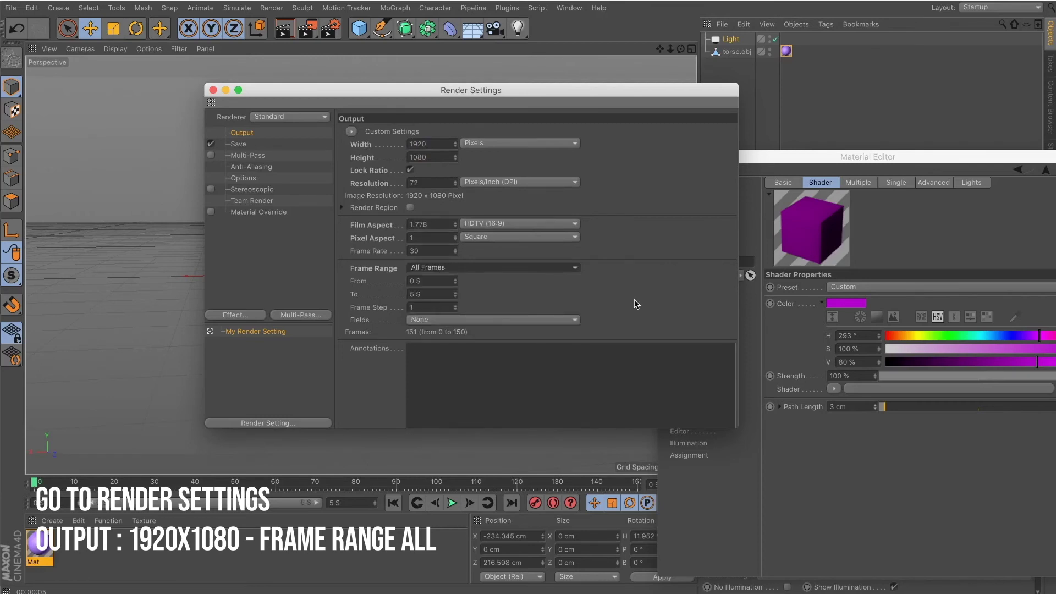
Set the rendered sequence to save as torso2 in a new Desktop folder named torso_2
click(243, 144)
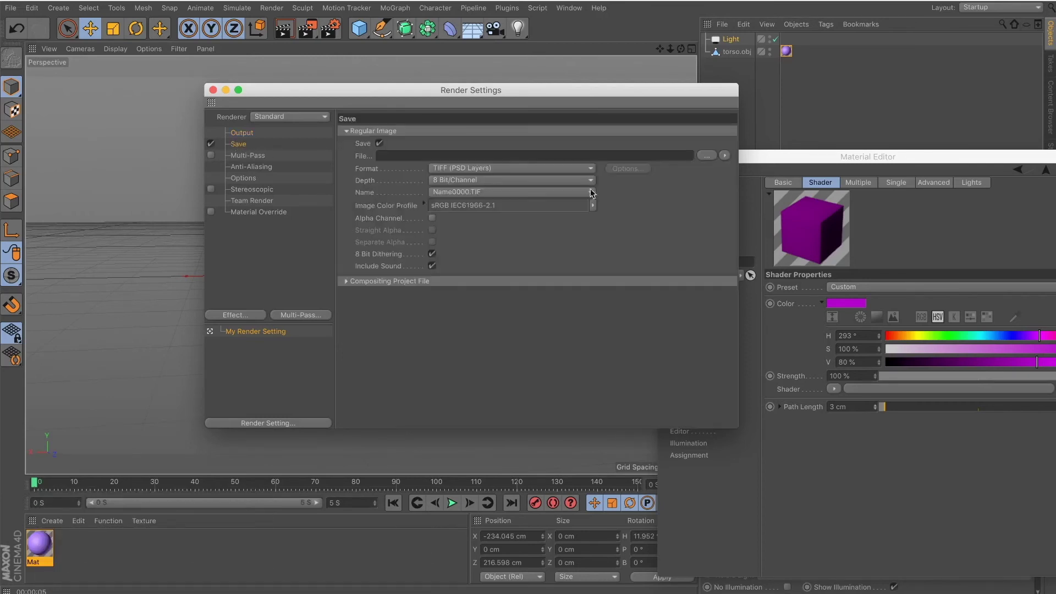
click(707, 155)
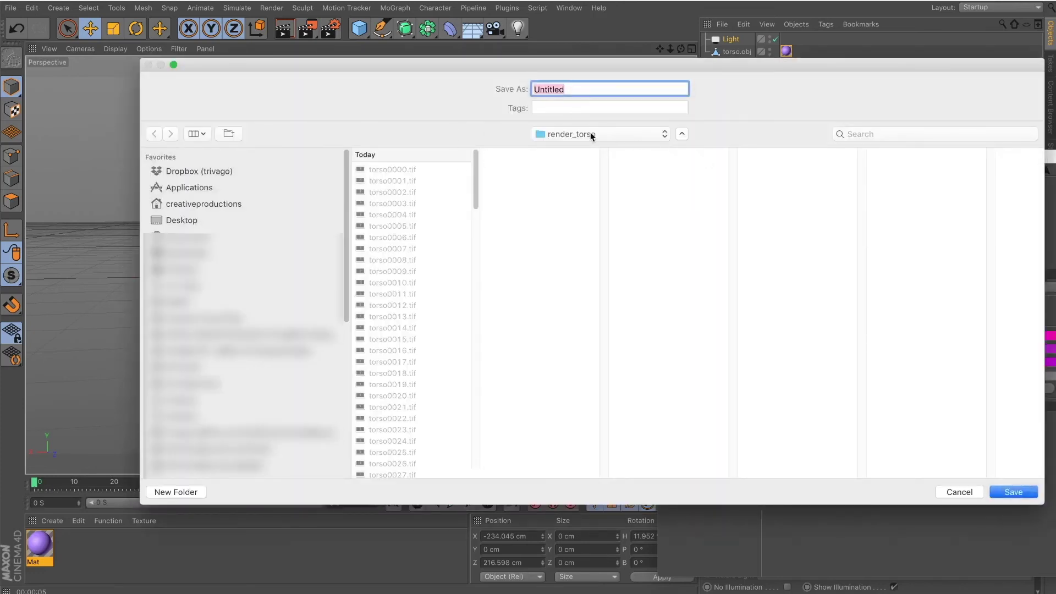
click(591, 135)
click(596, 147)
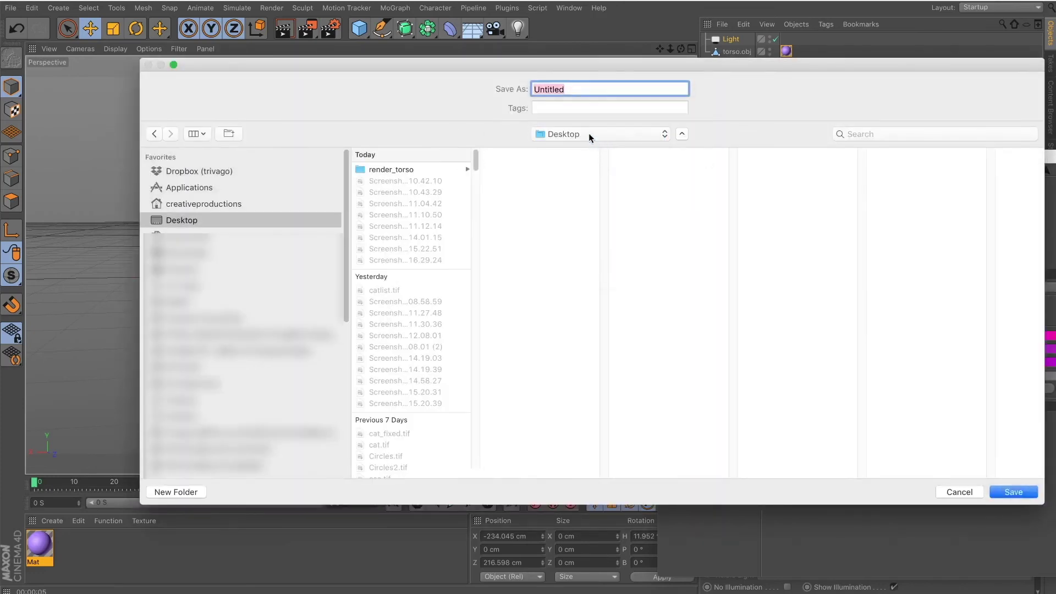
click(179, 492)
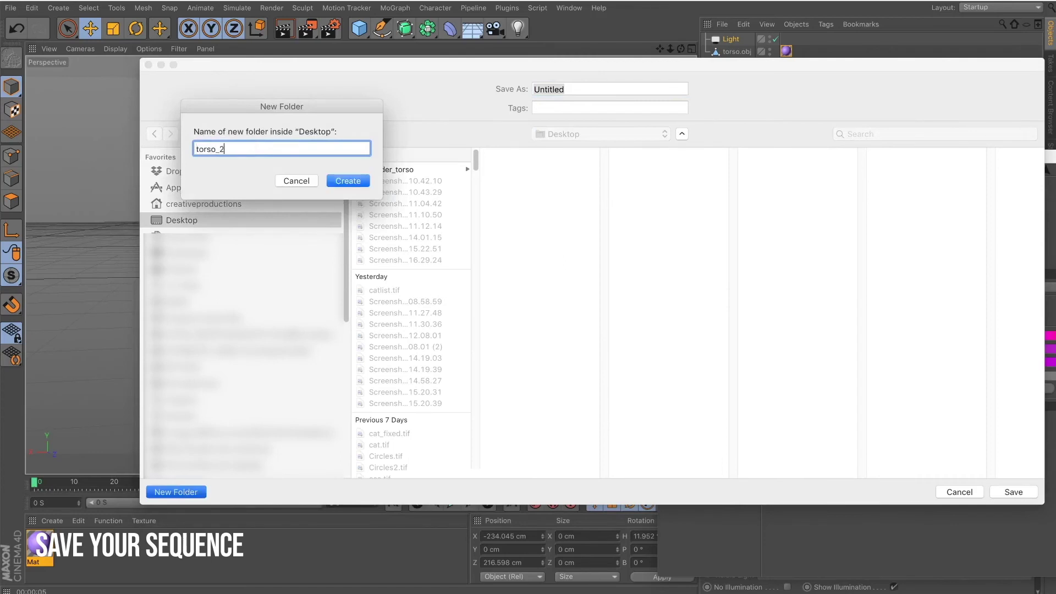
click(357, 181)
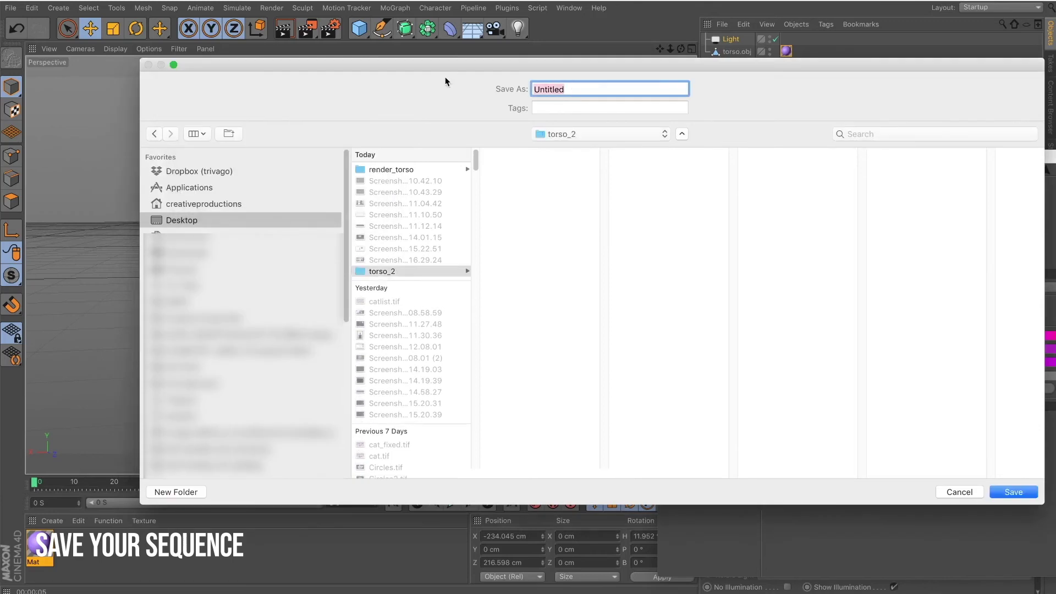
key(BackSpace)
text(tr)
click(1005, 491)
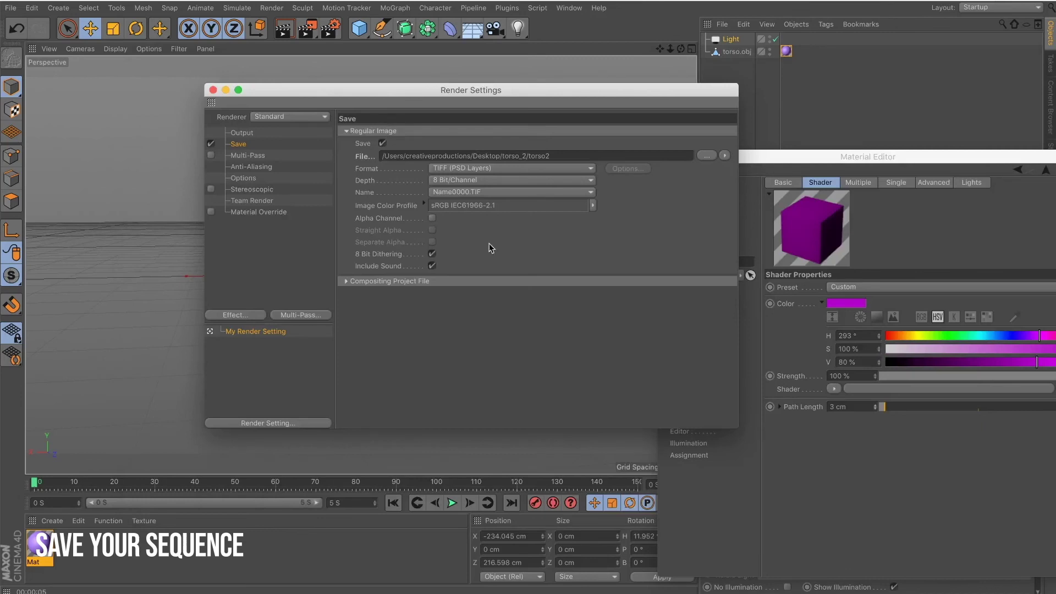
Check the output settings, close the render settings and start rendering the animation to the Picture Viewer
click(242, 133)
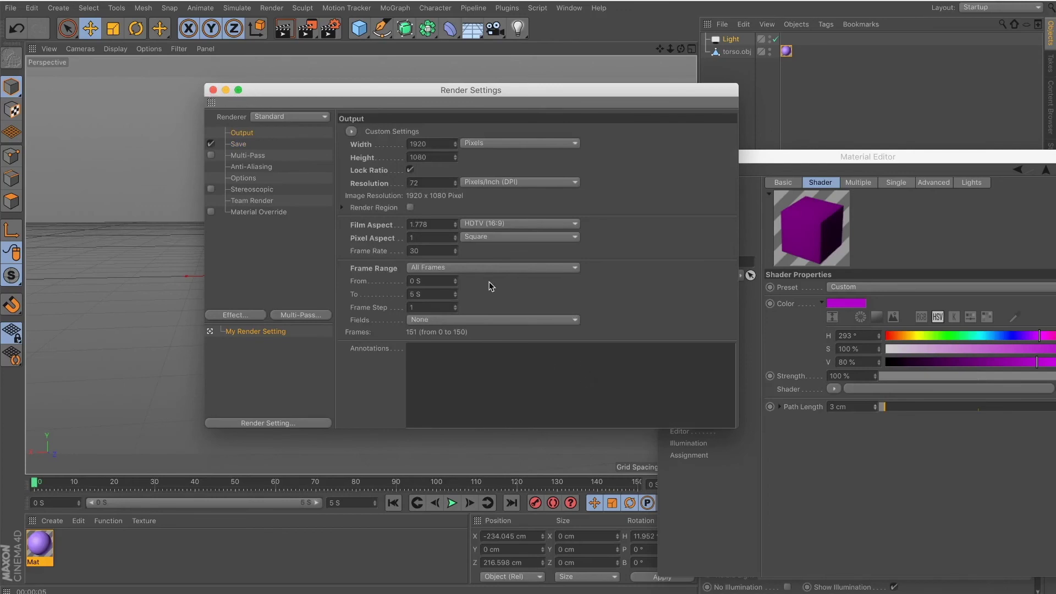
click(212, 90)
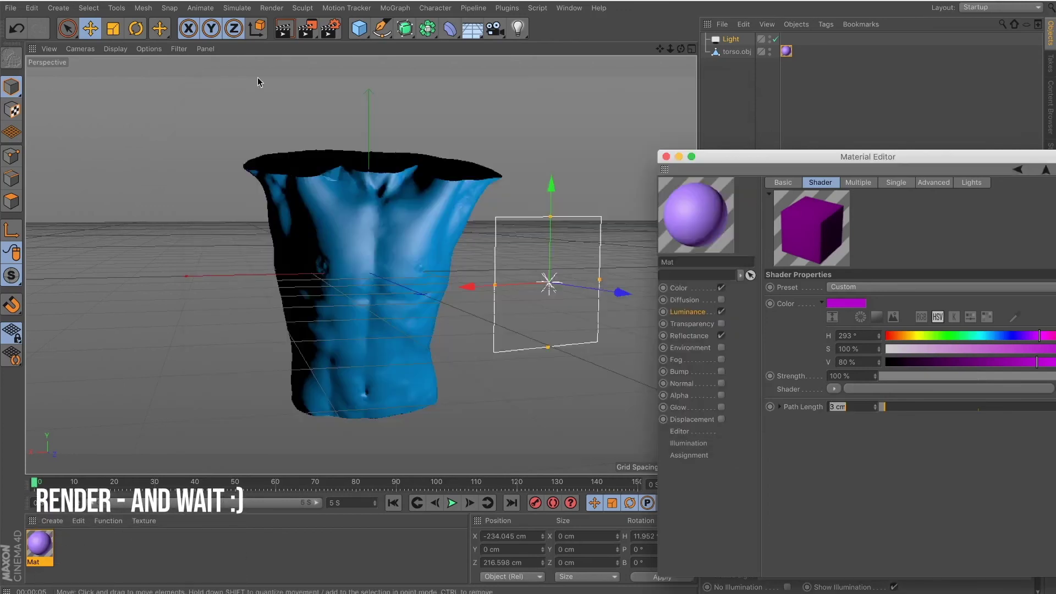
click(309, 31)
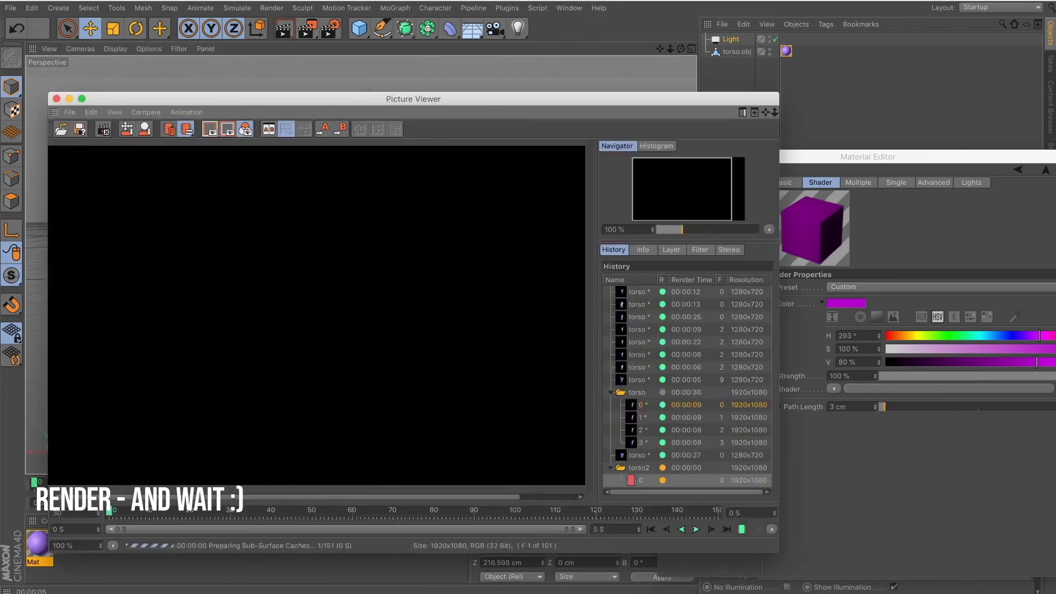